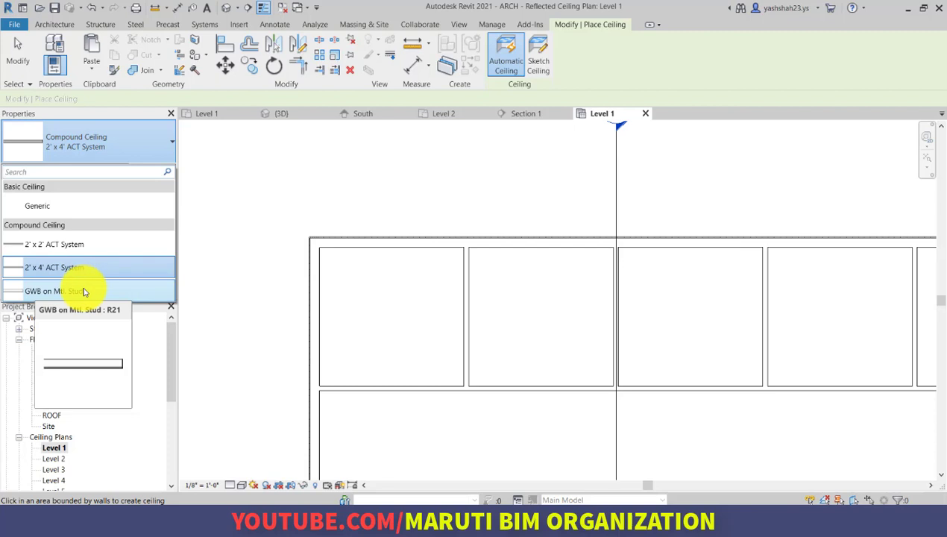
Choose the GWB on Mtl. Stud compound ceiling type and set the ceiling plan's detail level to Fine
left_click(82, 291)
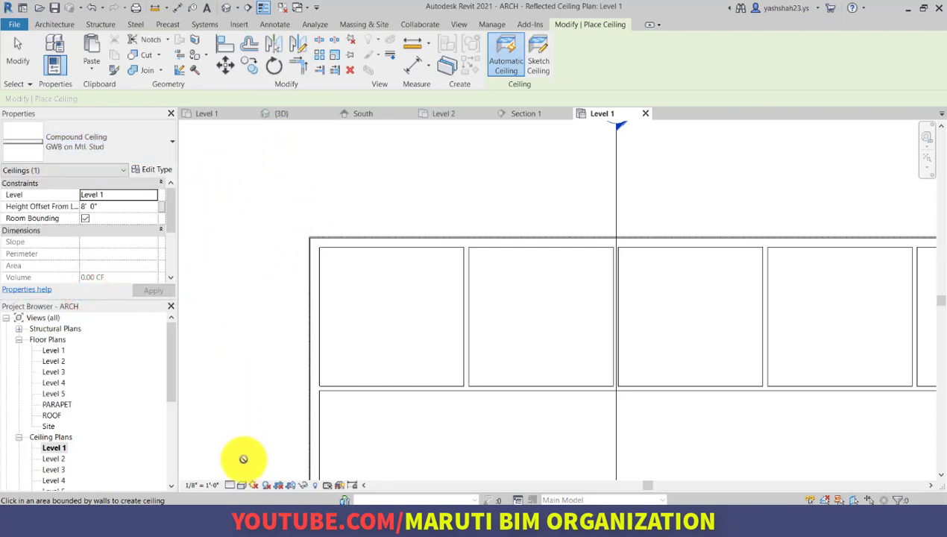
left_click(209, 486)
left_click(230, 485)
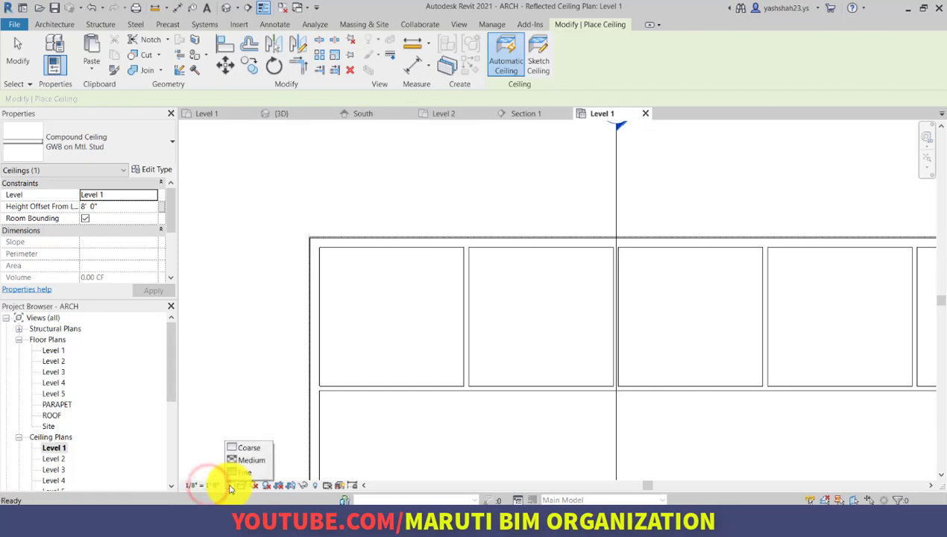
left_click(246, 475)
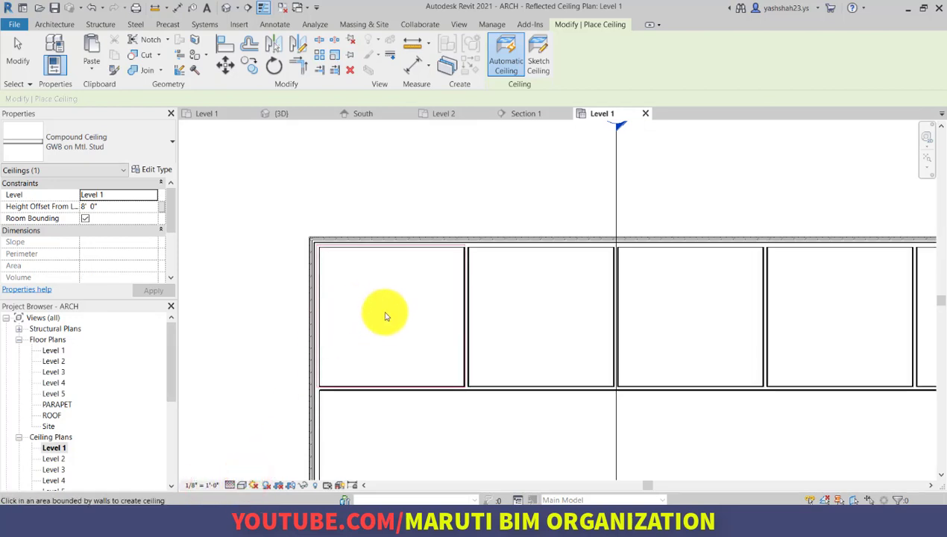
Start a sketched ceiling and create boundary lines by picking the four walls around the upper-left corner room
scroll(386, 319, "up", 2)
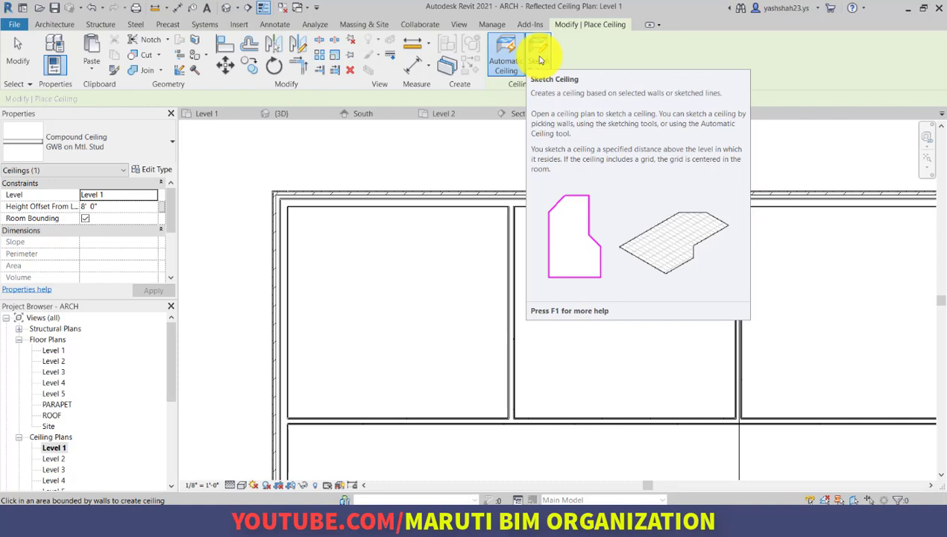
left_click(539, 58)
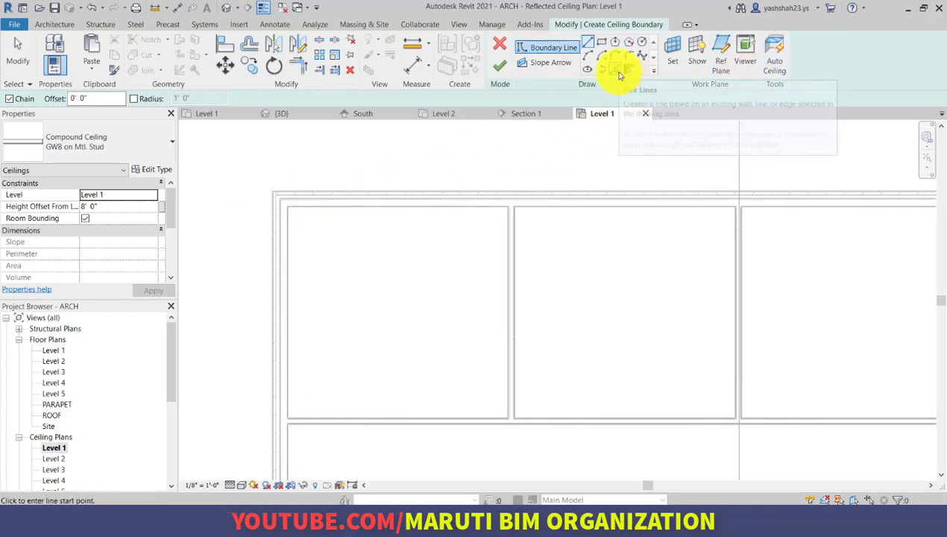
left_click(625, 71)
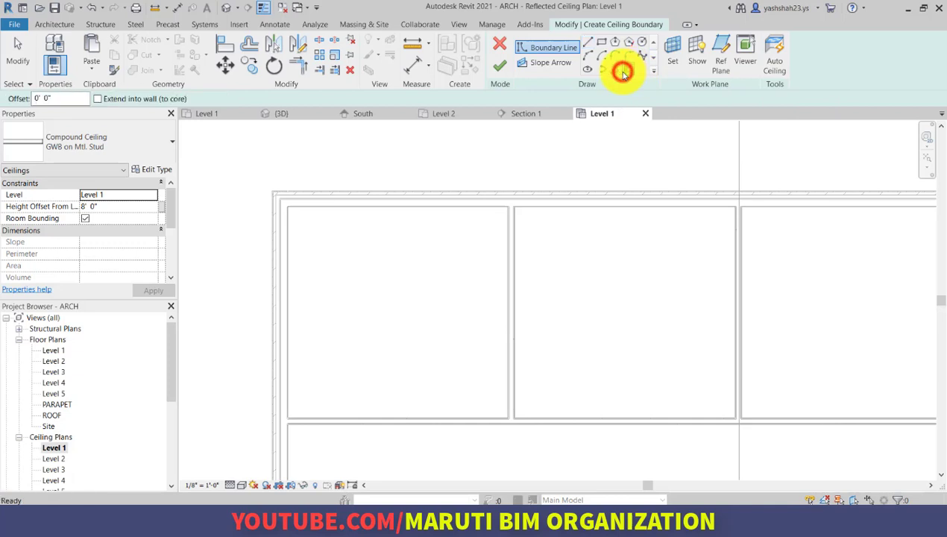
left_click(377, 207)
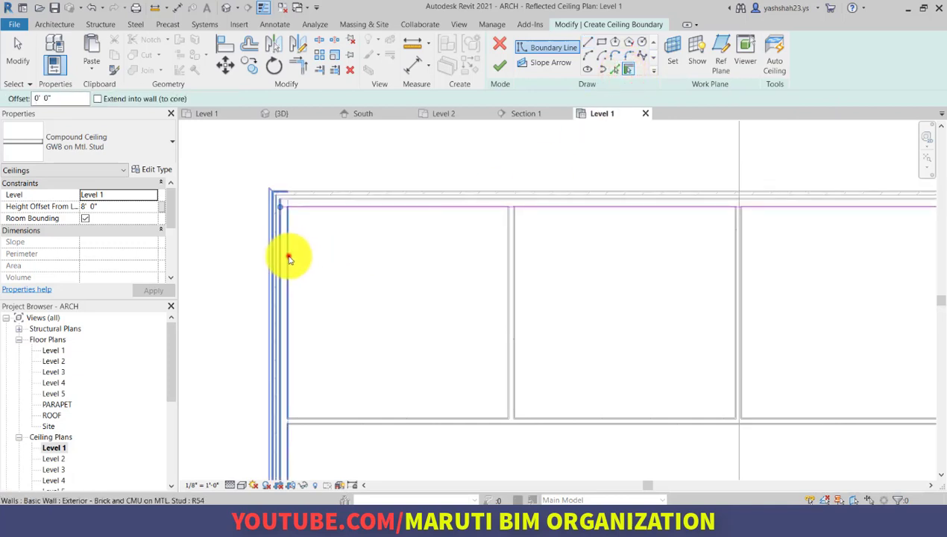
left_click(290, 256)
left_click(360, 414)
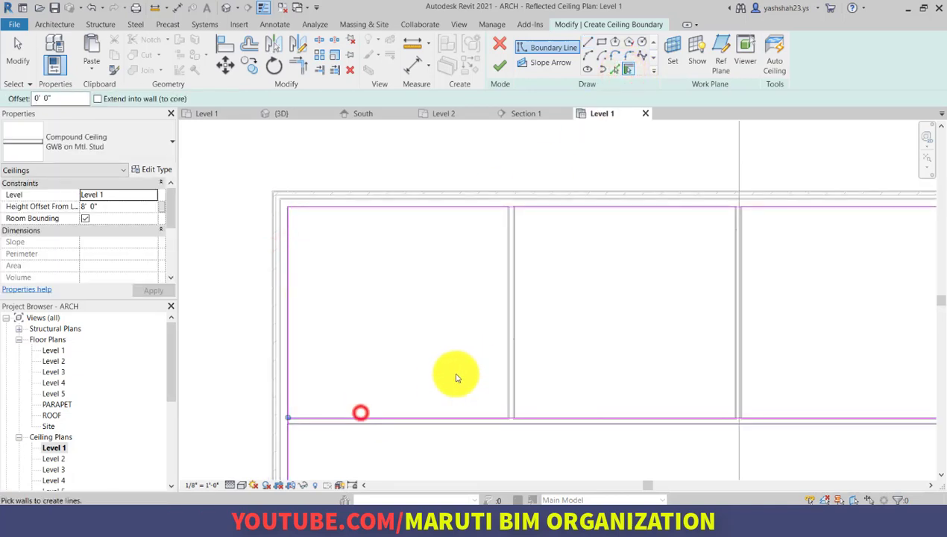
left_click(511, 340)
Flip the boundary line on the corner room's right partition to the wall face inside the room
scroll(528, 326, "up", 5)
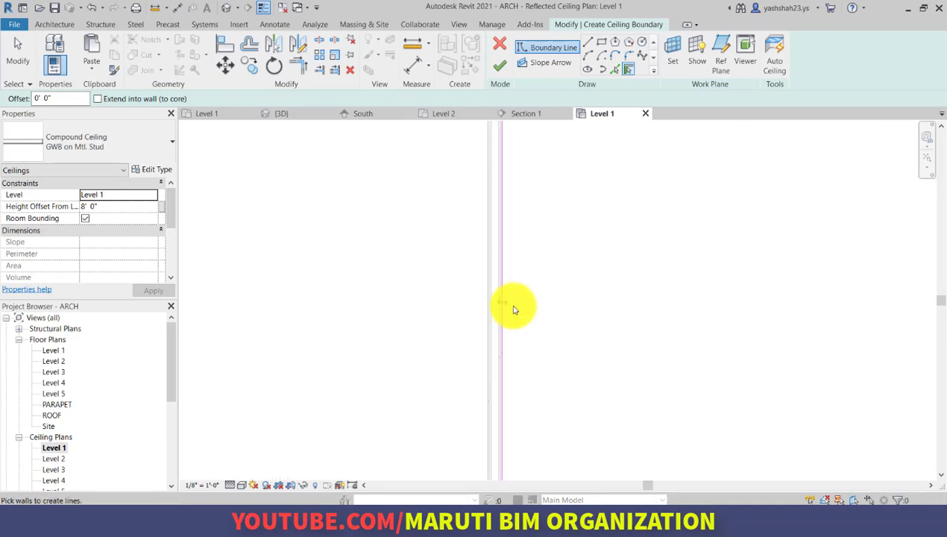
scroll(508, 307, "up", 4)
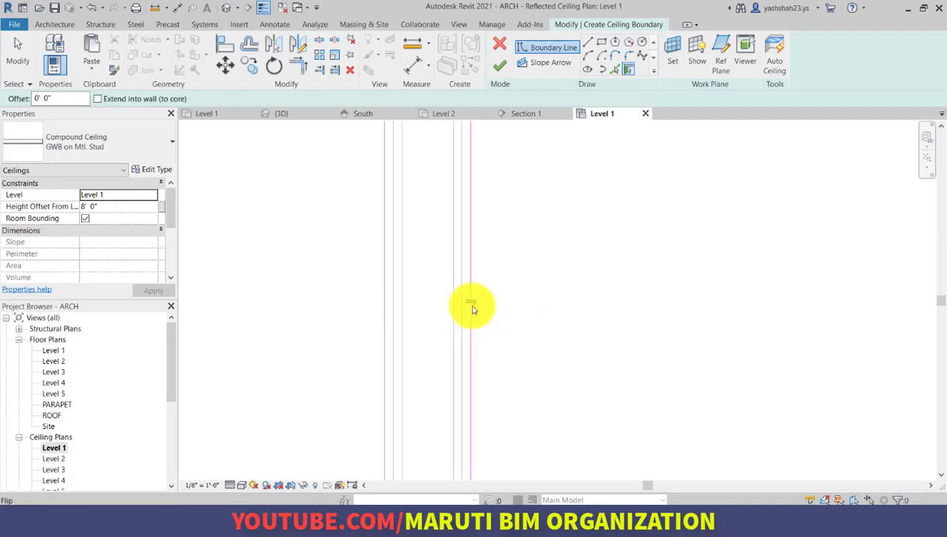
left_click(475, 306)
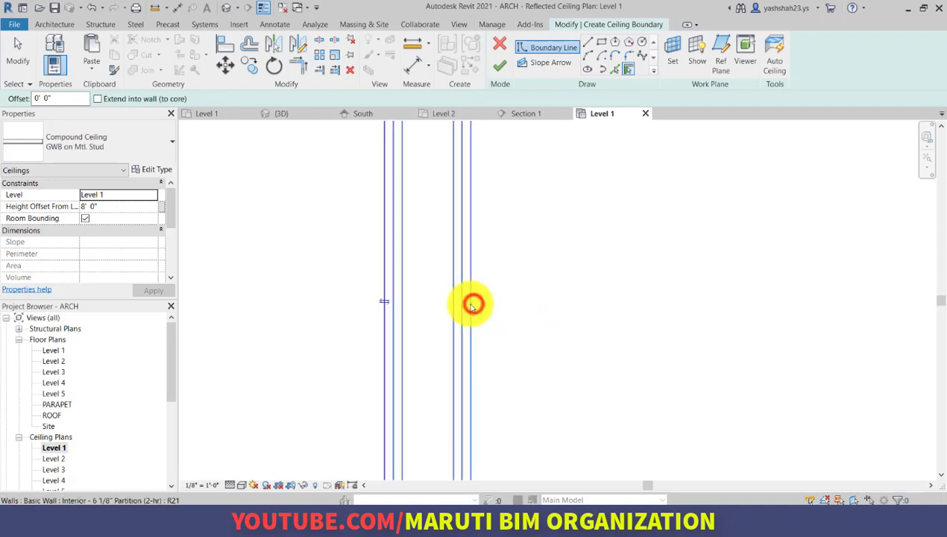
scroll(522, 279, "down", 5)
scroll(538, 272, "down", 3)
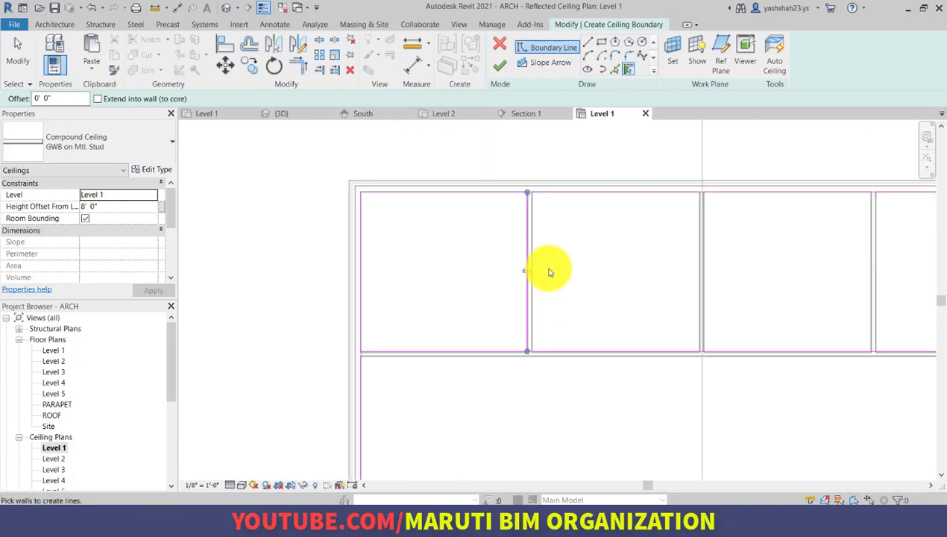
Trim the overlapping boundary lines to corners so they form a closed rectangle around the corner room
scroll(461, 239, "up", 3)
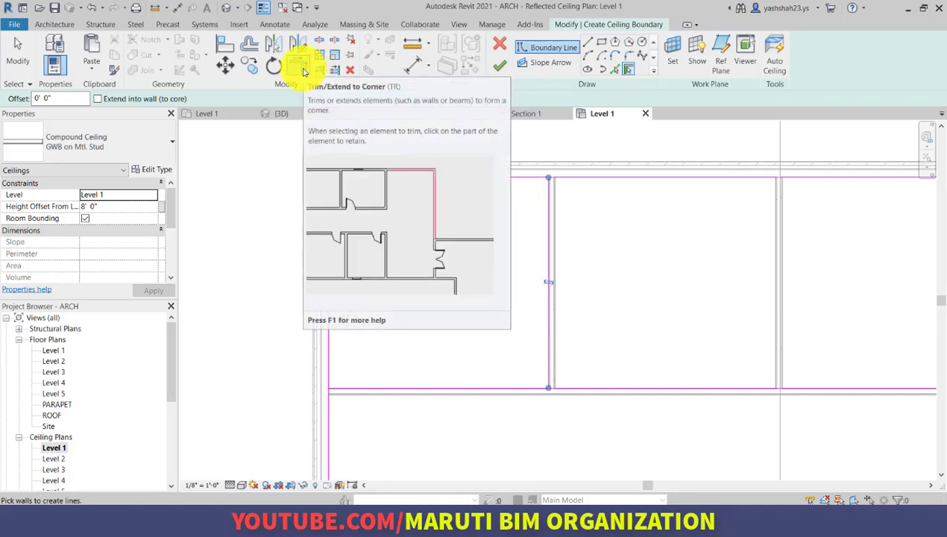
left_click(303, 69)
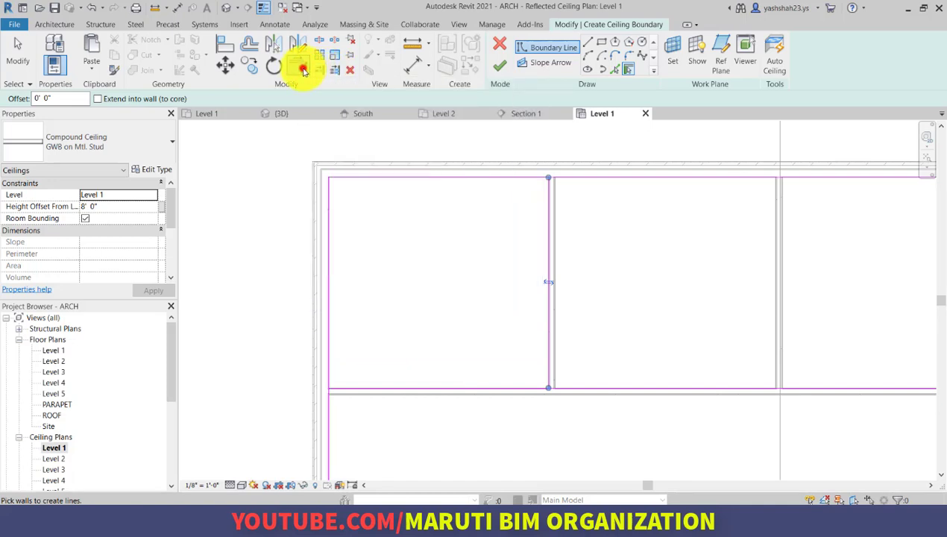
left_click(548, 212)
left_click(513, 175)
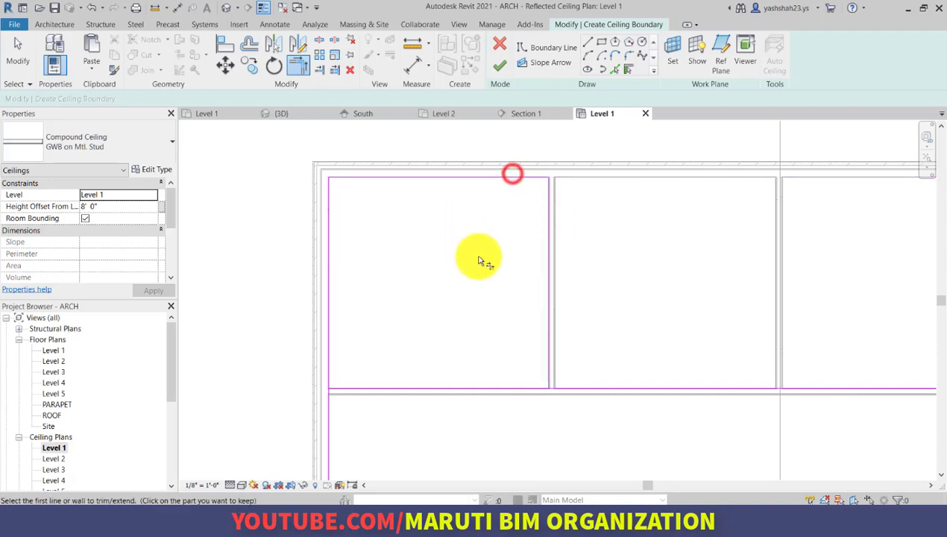
left_click(546, 330)
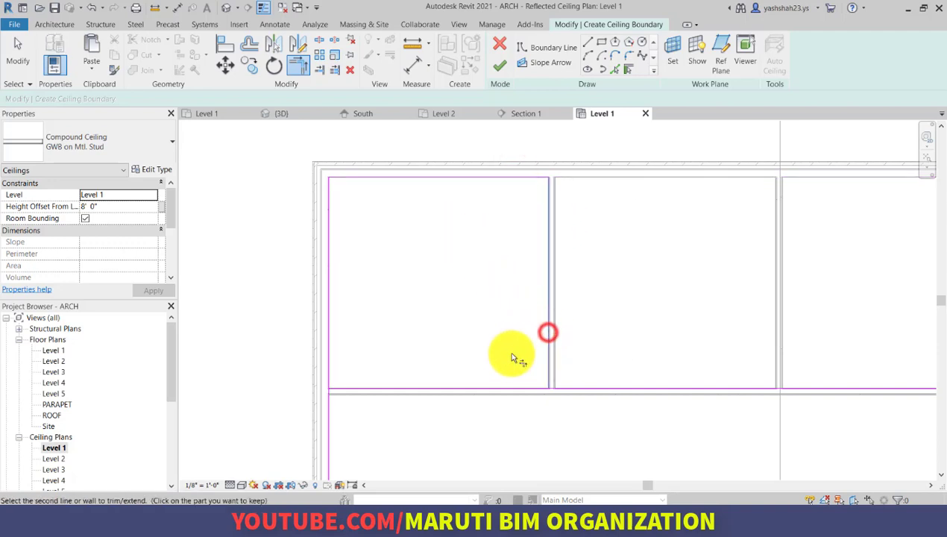
left_click(505, 389)
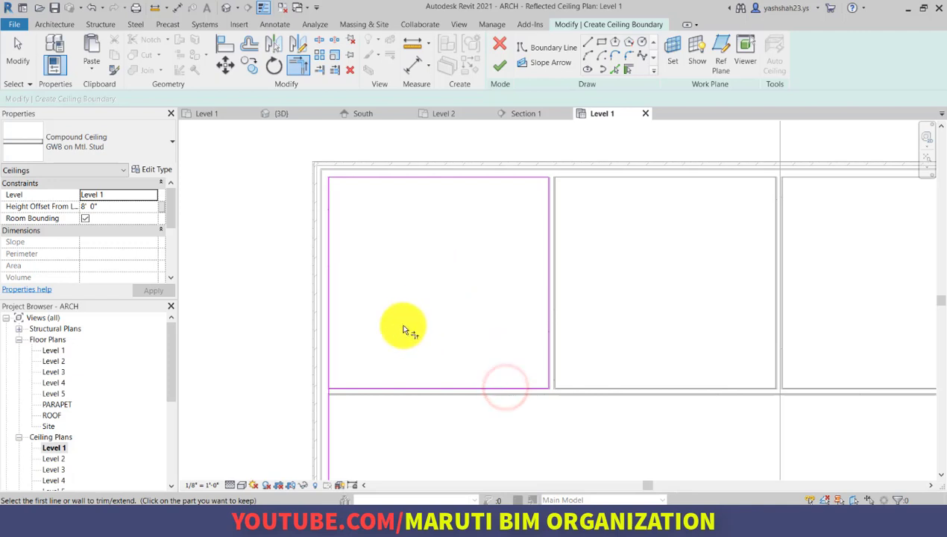
left_click(353, 387)
left_click(330, 353)
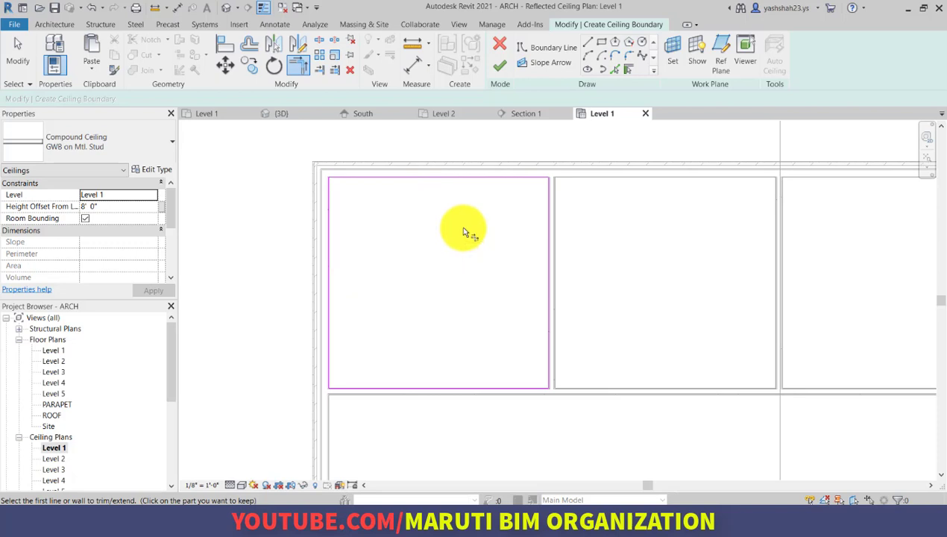
Add an inner boundary loop offset 2' 0" inward from the whole room outline using Pick Lines, and finish the ceiling sketch
left_click(618, 74)
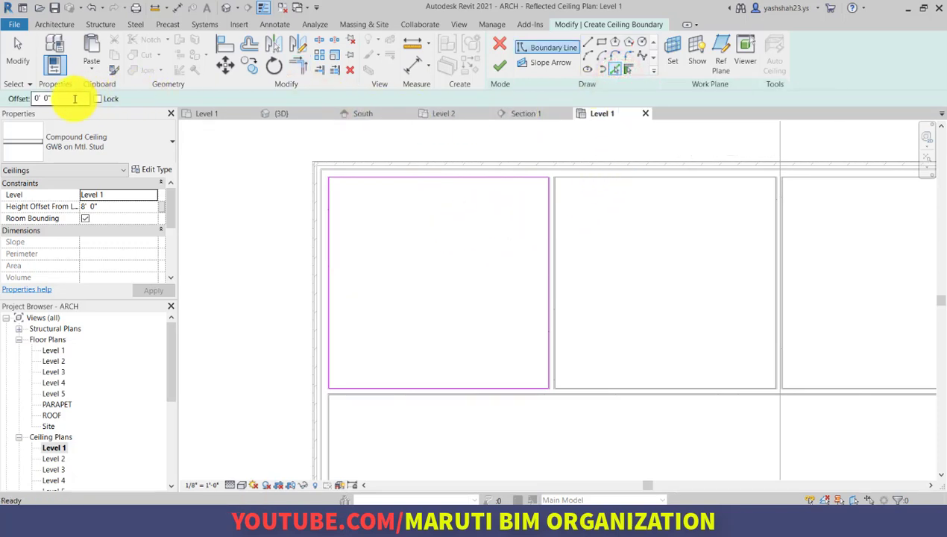
left_click_drag(74, 99, 16, 97)
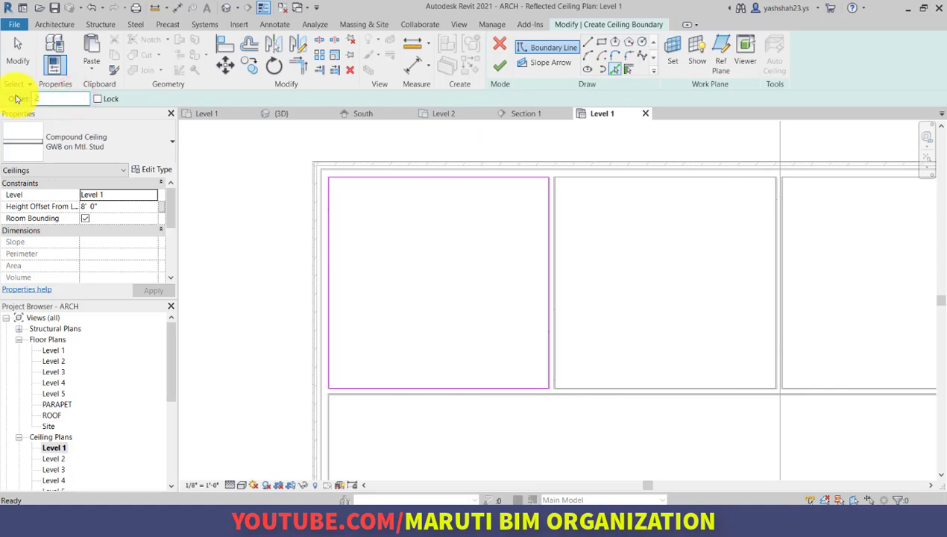
type("2' 0\"")
key("Return")
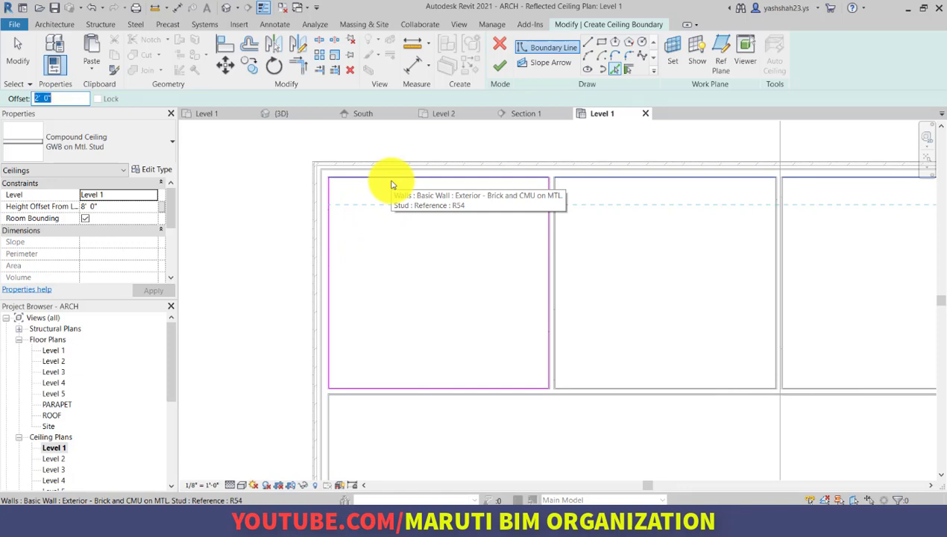
middle_click_drag(401, 189, 405, 194)
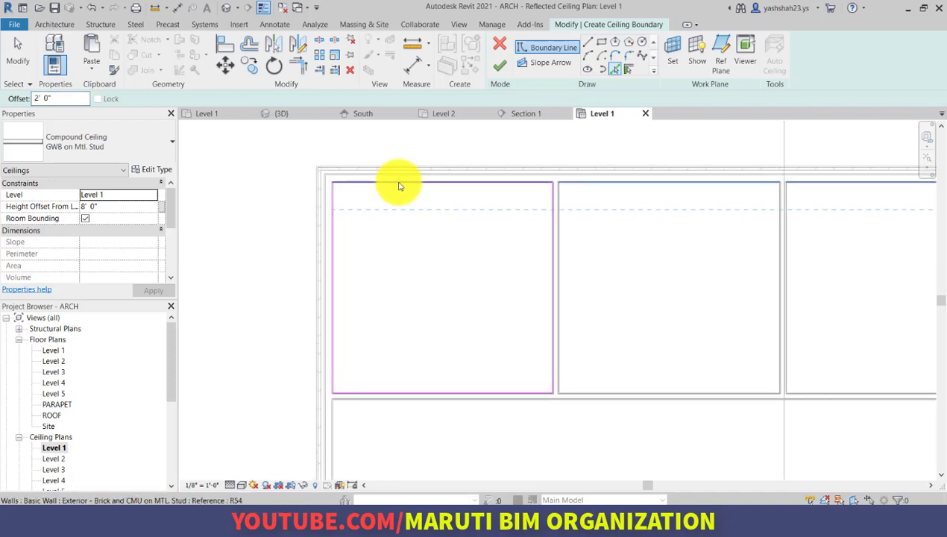
key("Tab")
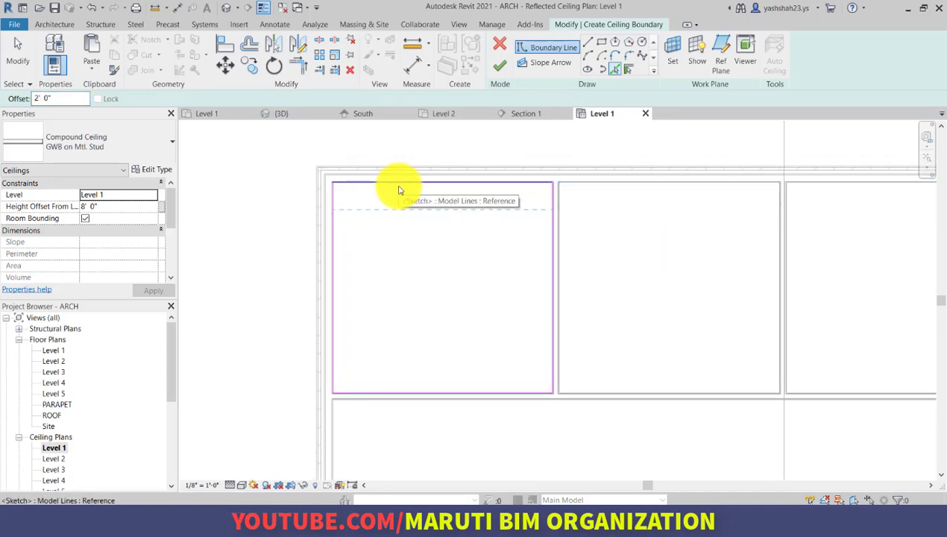
key("Tab")
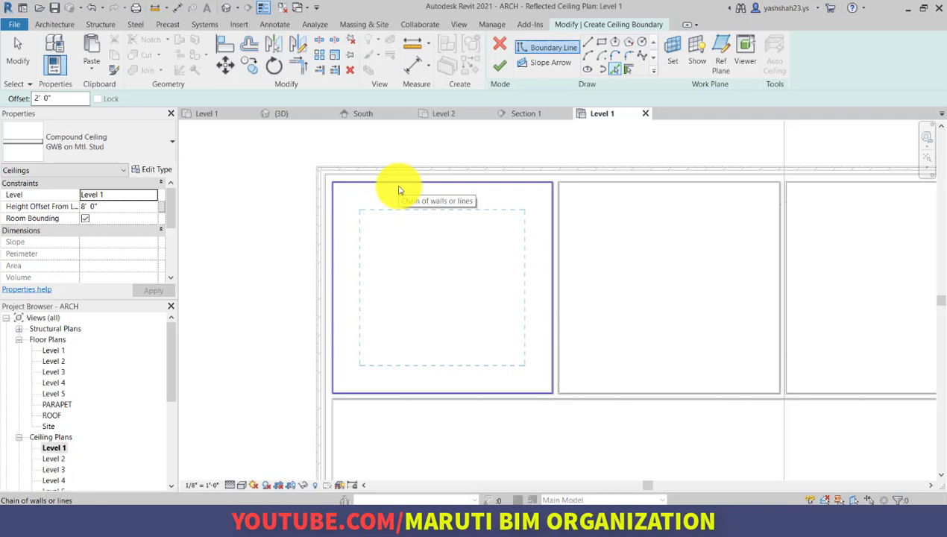
left_click(400, 189)
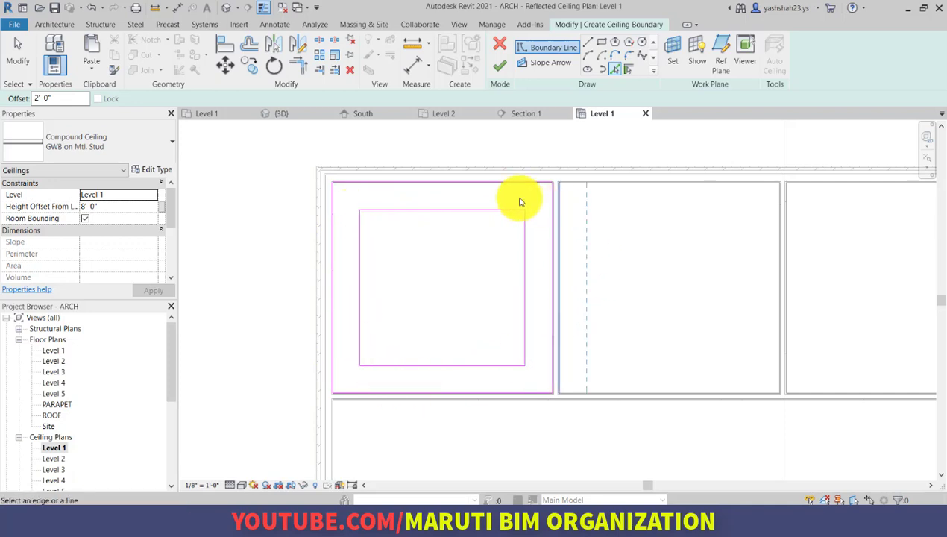
left_click(507, 66)
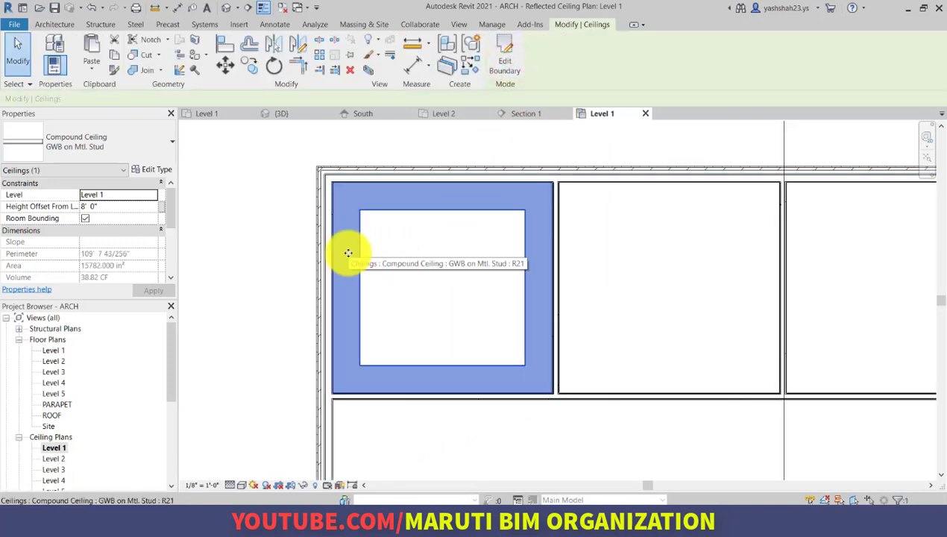
left_click(287, 253)
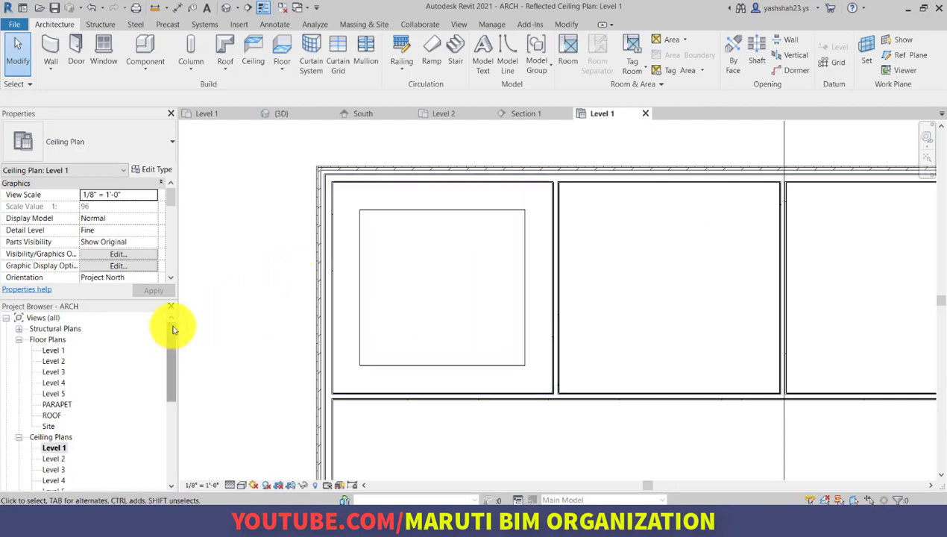
Start a new wall, enter a base offset of 8', and change its type to Soffit - 1/2" GWB & Metal Stud
left_click(50, 43)
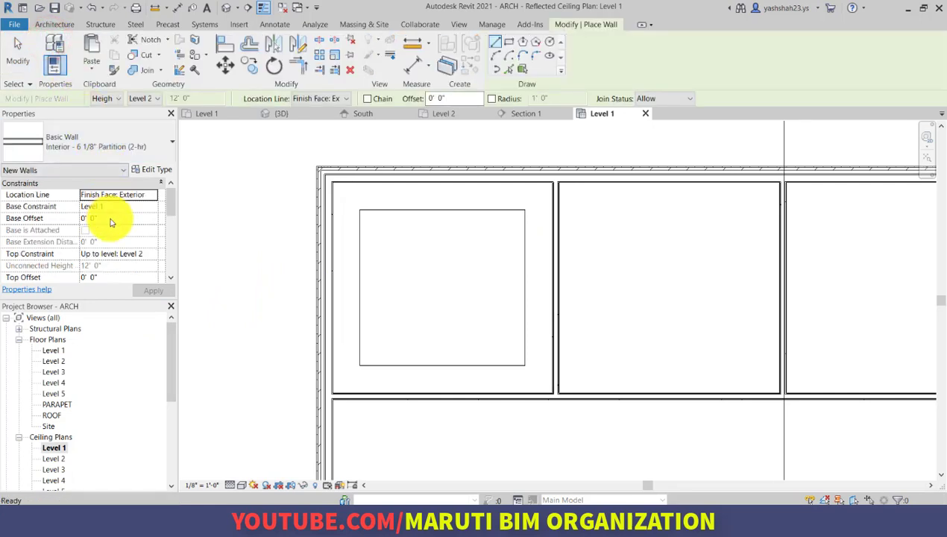
left_click(111, 218)
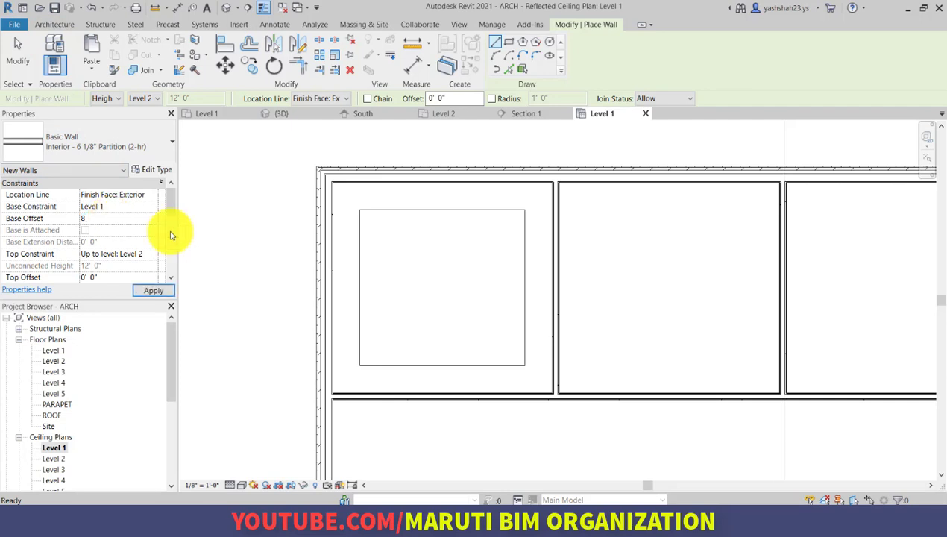
left_click(146, 139)
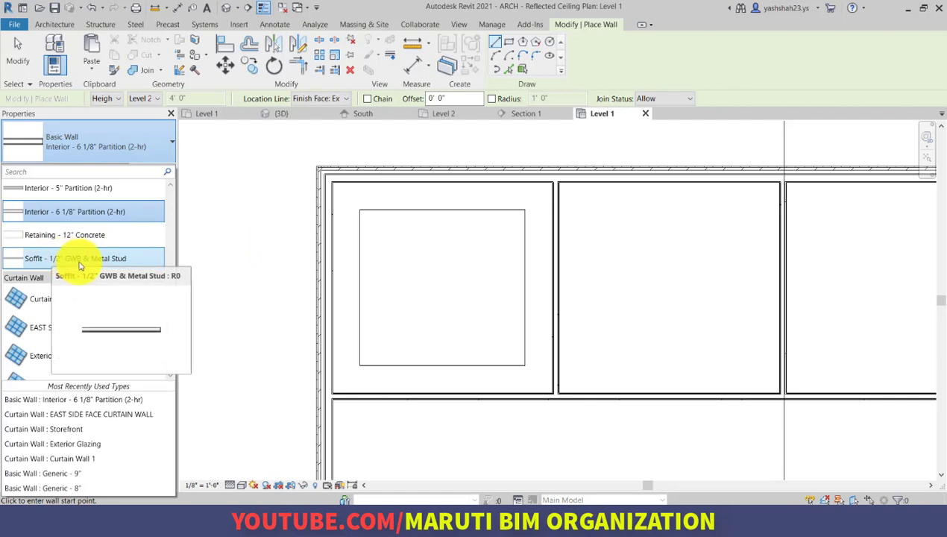
left_click(80, 266)
Set the new soffit wall's base offset to 8' 0" and its top constraint to Up to level: Level 2
left_click(125, 217)
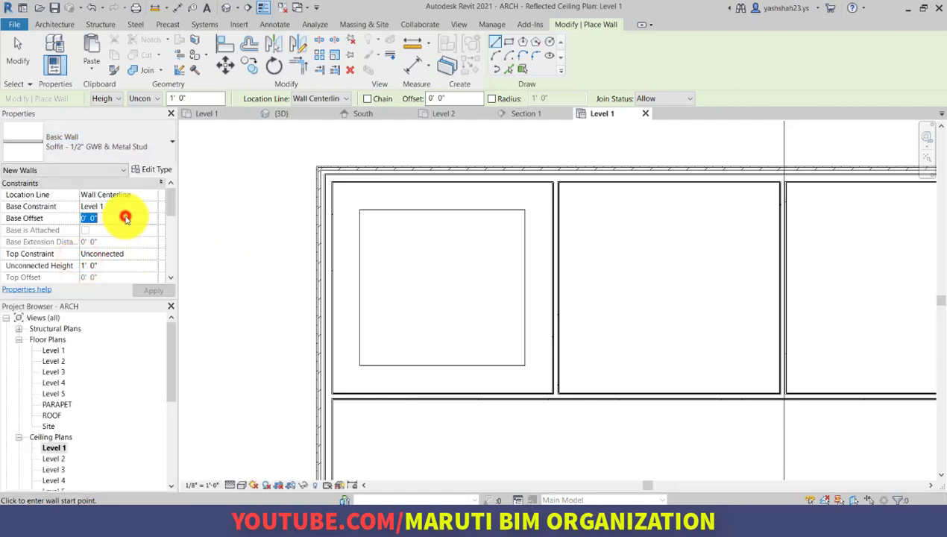
type("8")
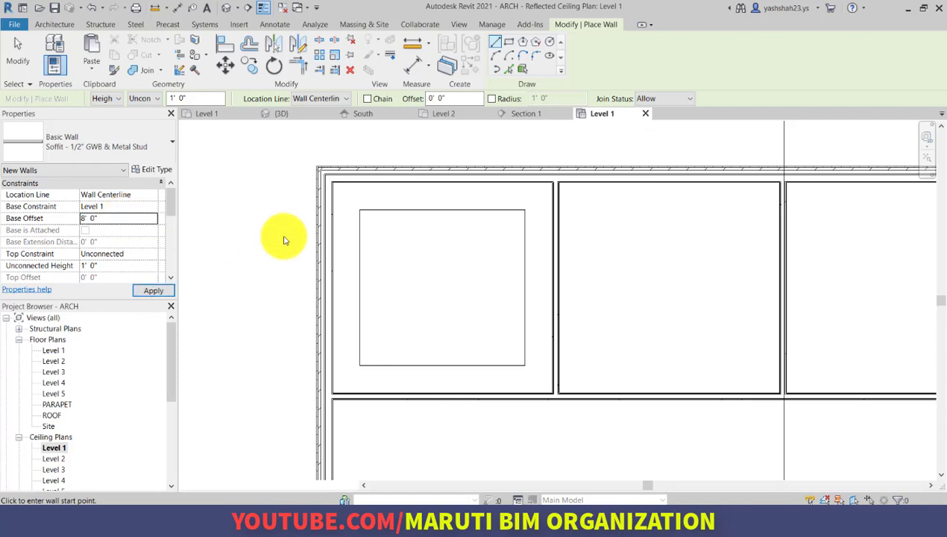
left_click(156, 256)
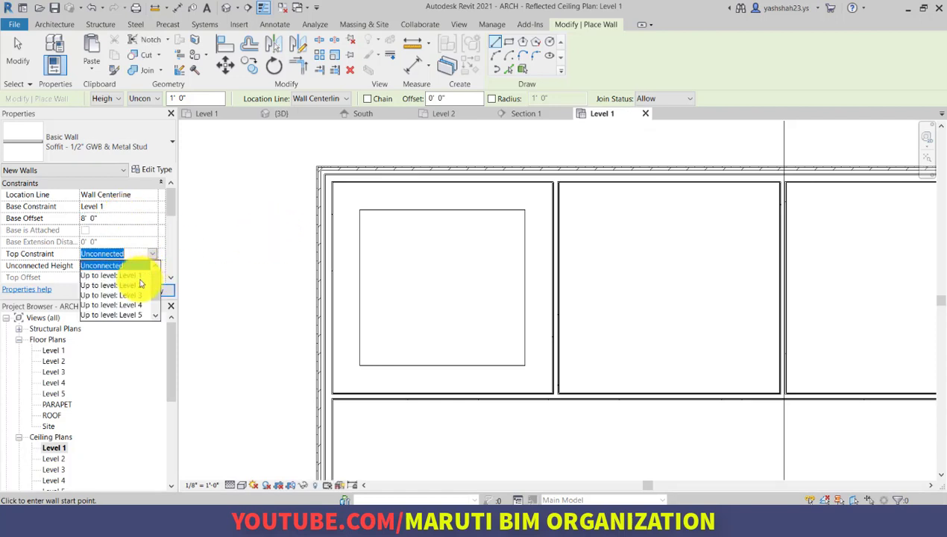
left_click(126, 285)
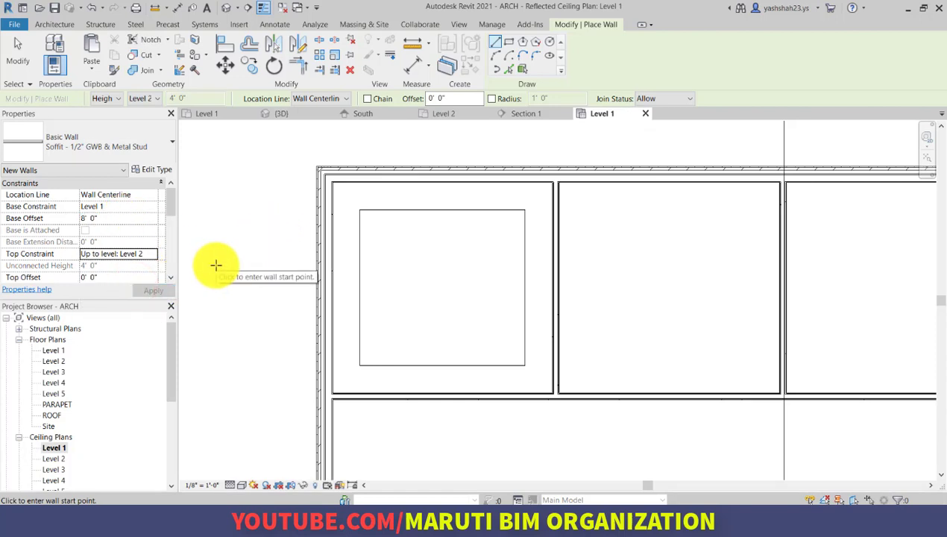
scroll(388, 261, "up", 2)
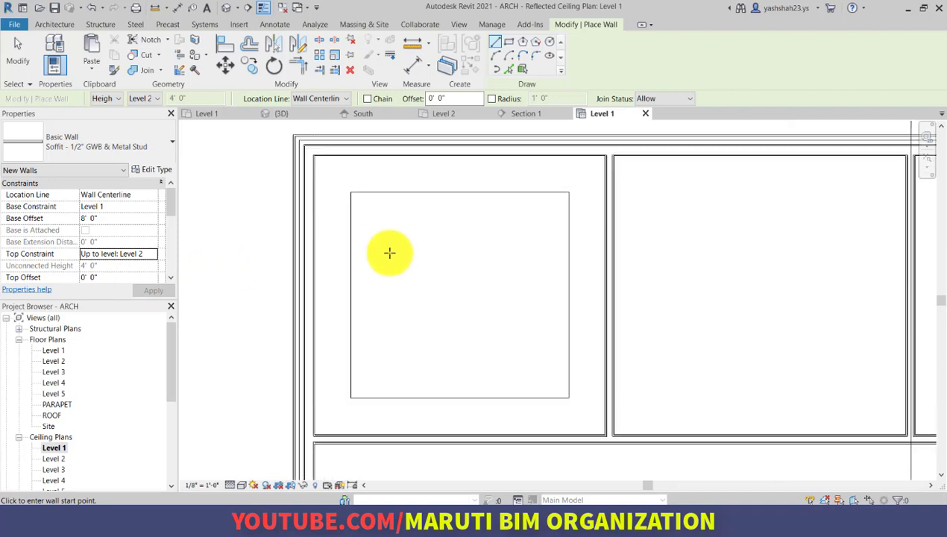
Set the wall location line to Finish Face: Exterior and draw a soffit wall along the upper edge of the ceiling opening
left_click(343, 99)
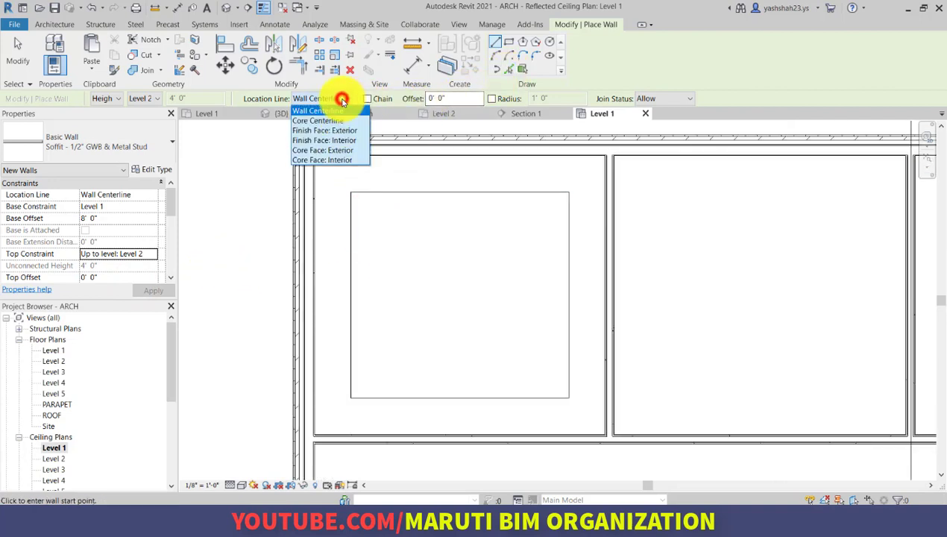
left_click(346, 128)
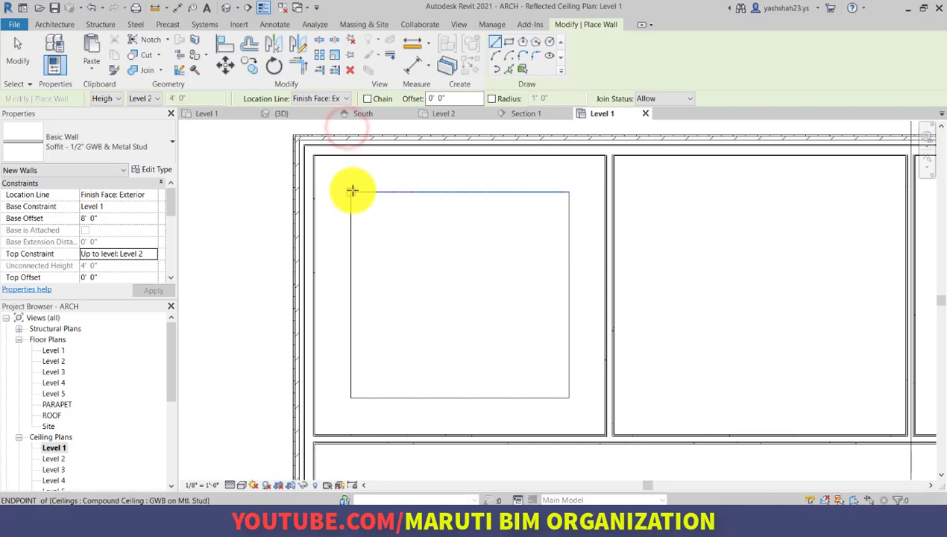
left_click(351, 192)
scroll(547, 192, "up", 2)
scroll(556, 194, "up", 3)
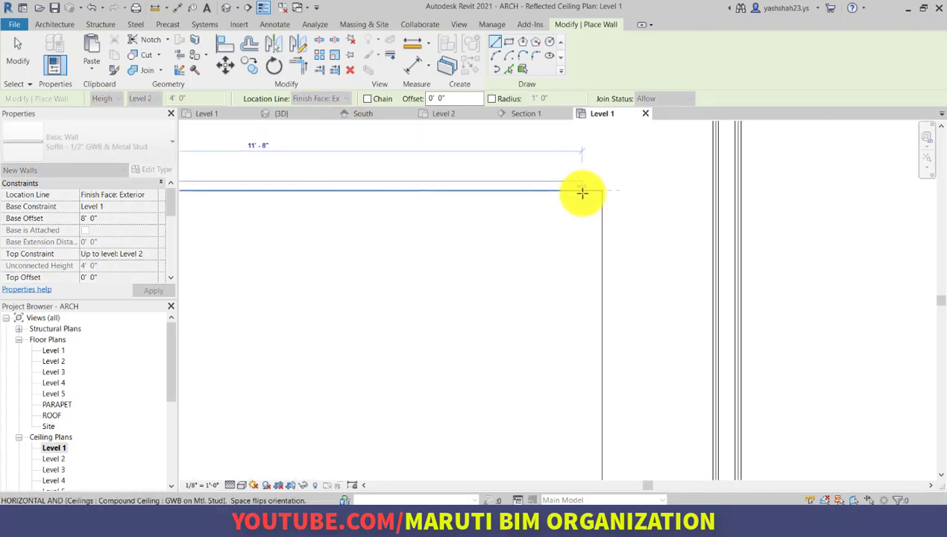
left_click(603, 193)
scroll(610, 164, "down", 2)
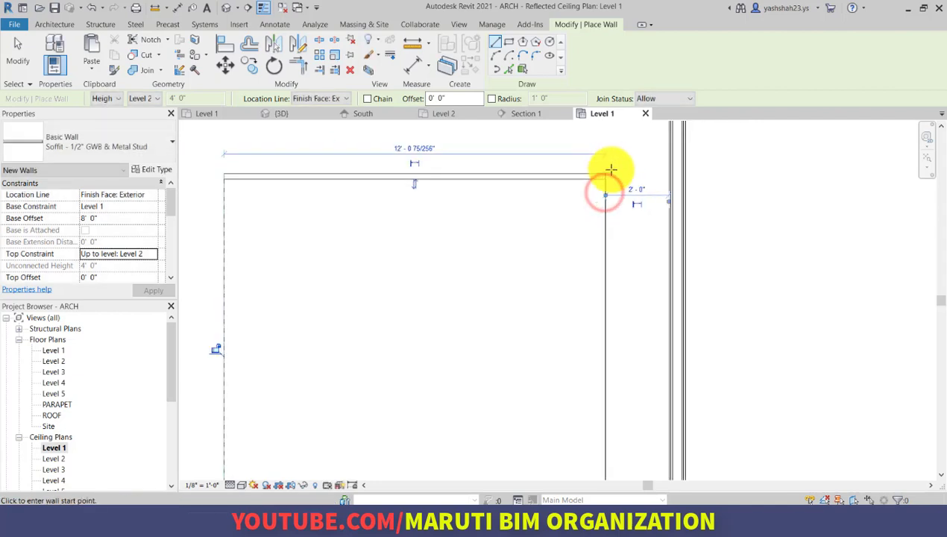
Turn on chained wall drawing and draw soffit walls along the remaining three edges of the ceiling opening, closing the loop
left_click(373, 95)
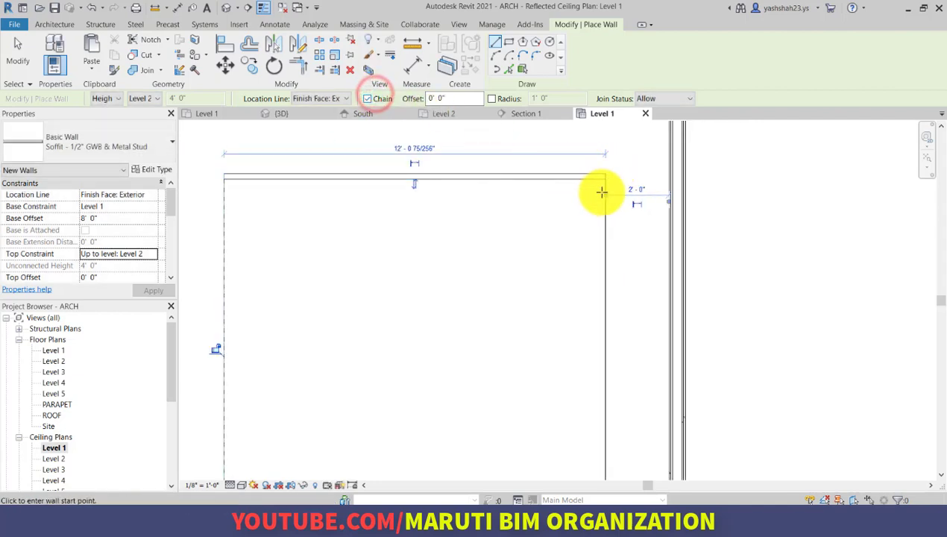
left_click(605, 174)
scroll(606, 176, "down", 2)
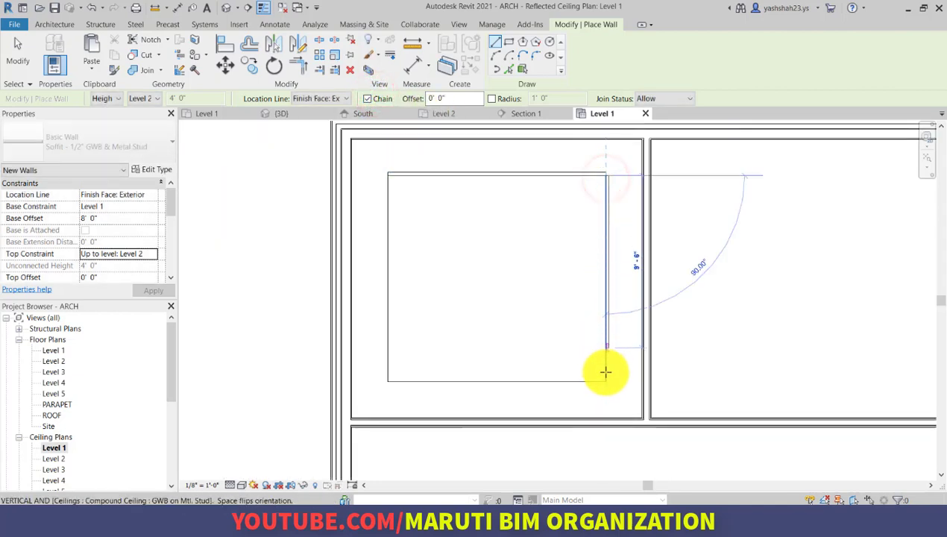
scroll(606, 376, "up", 2)
left_click(604, 385)
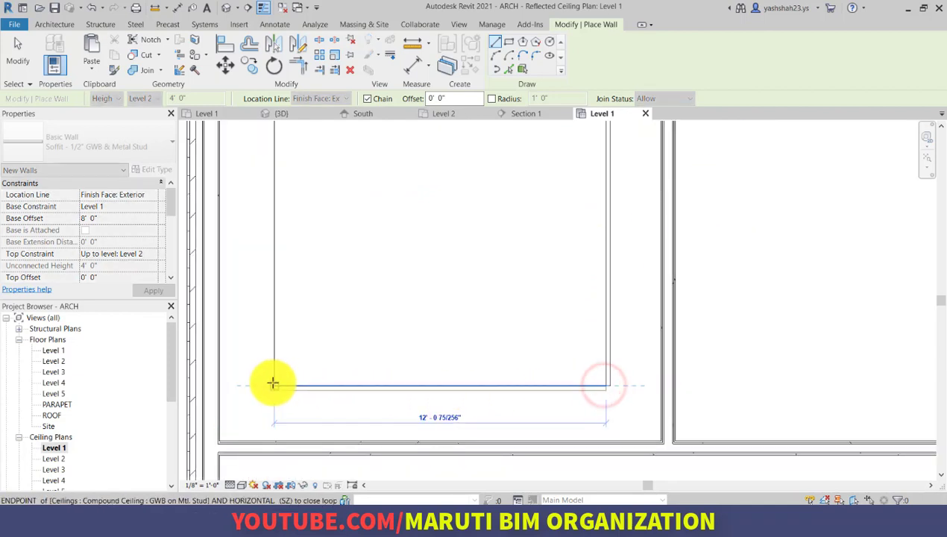
left_click(271, 381)
scroll(300, 368, "down", 2)
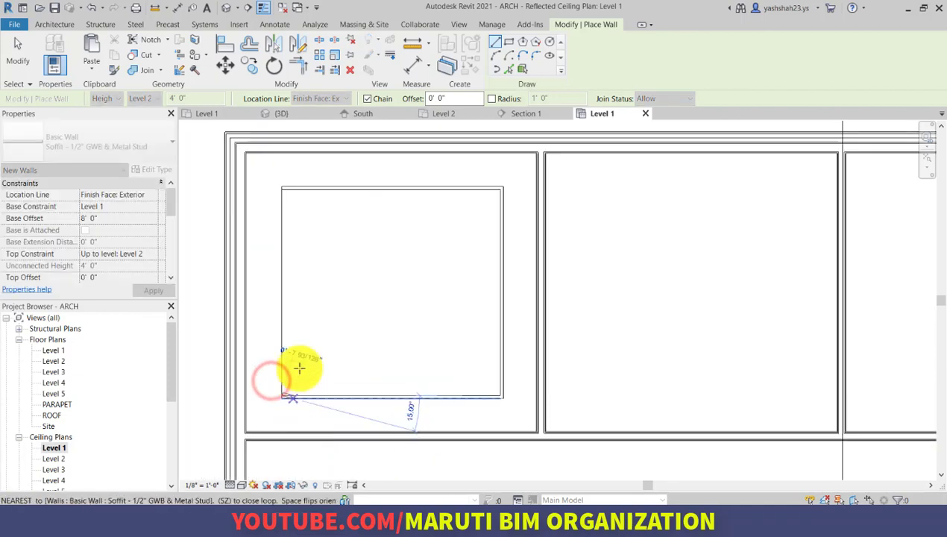
scroll(285, 221, "up", 2)
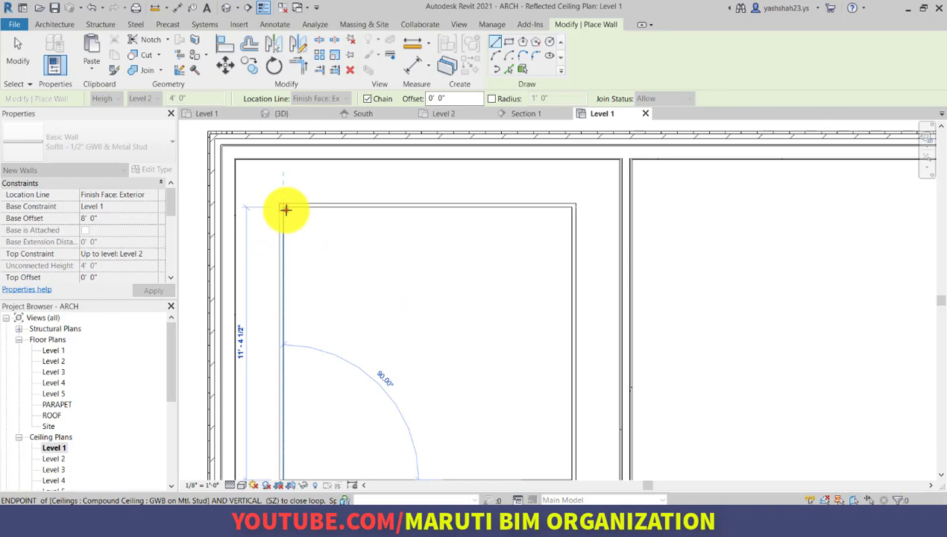
left_click(285, 209)
key("Escape")
key("Escape")
scroll(482, 220, "down", 2)
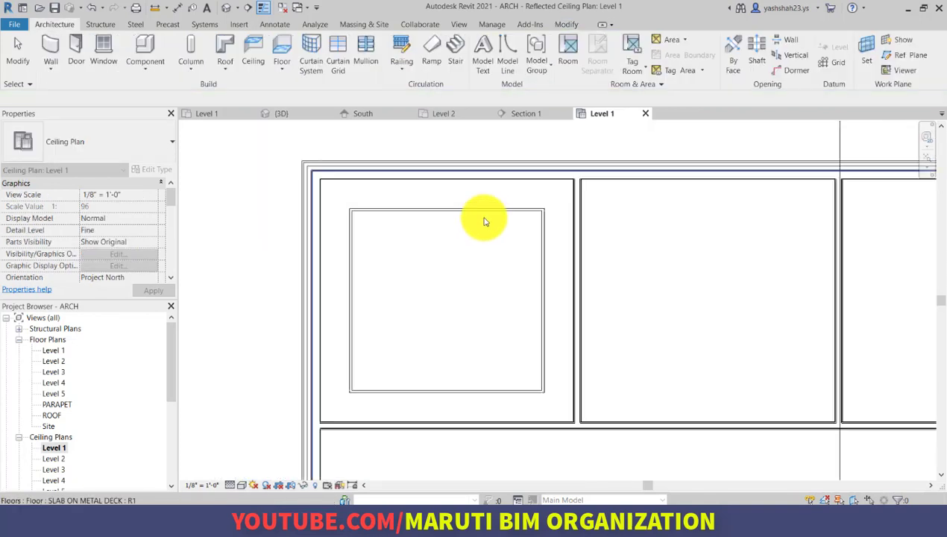
scroll(485, 224, "down", 2)
scroll(365, 256, "up", 2)
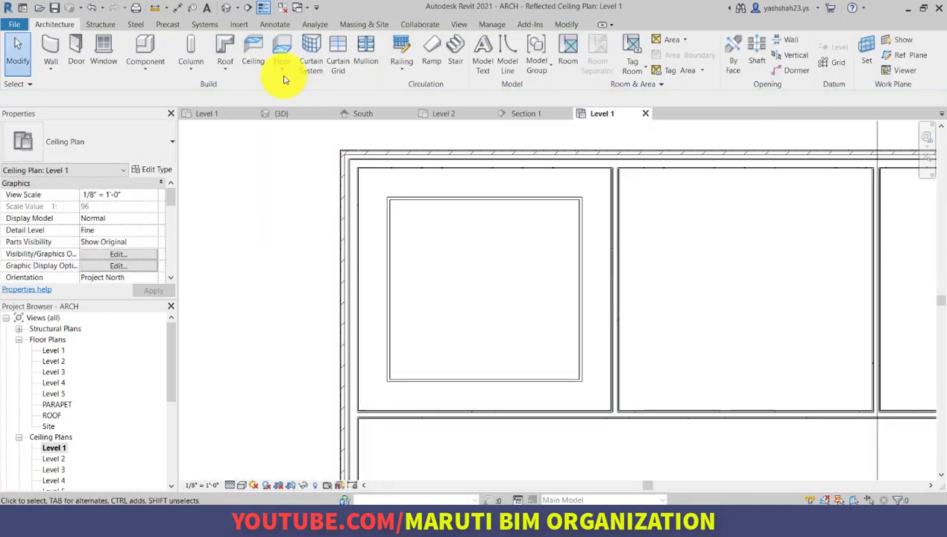
Cut a horizontal building section through the corner room's ceiling opening and shorten its view depth to within the room
left_click(246, 8)
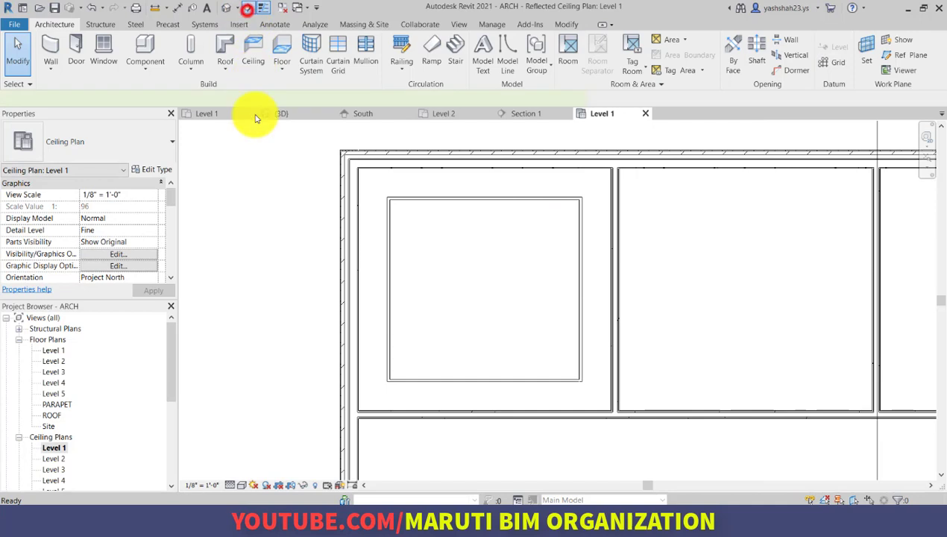
left_click(271, 275)
left_click(660, 270)
scroll(487, 337, "down", 2)
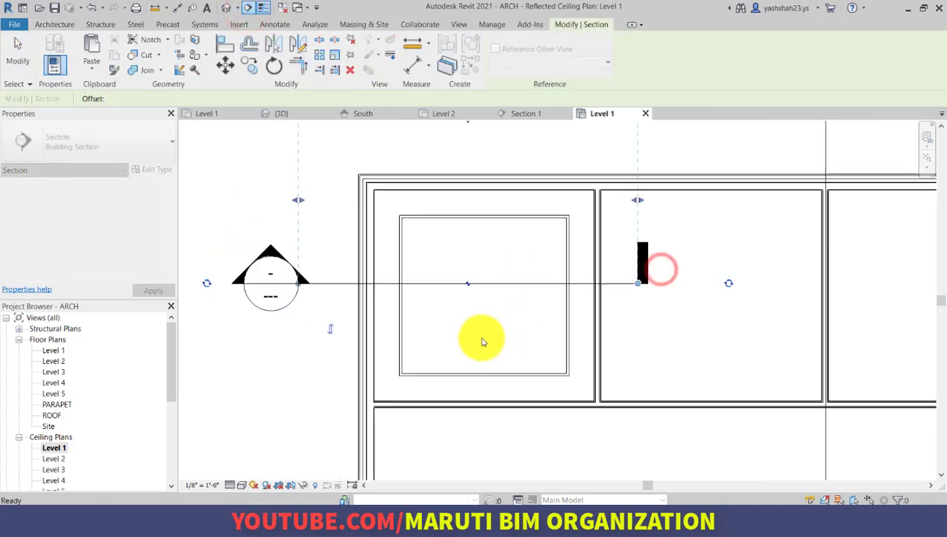
left_click_drag(469, 147, 463, 268)
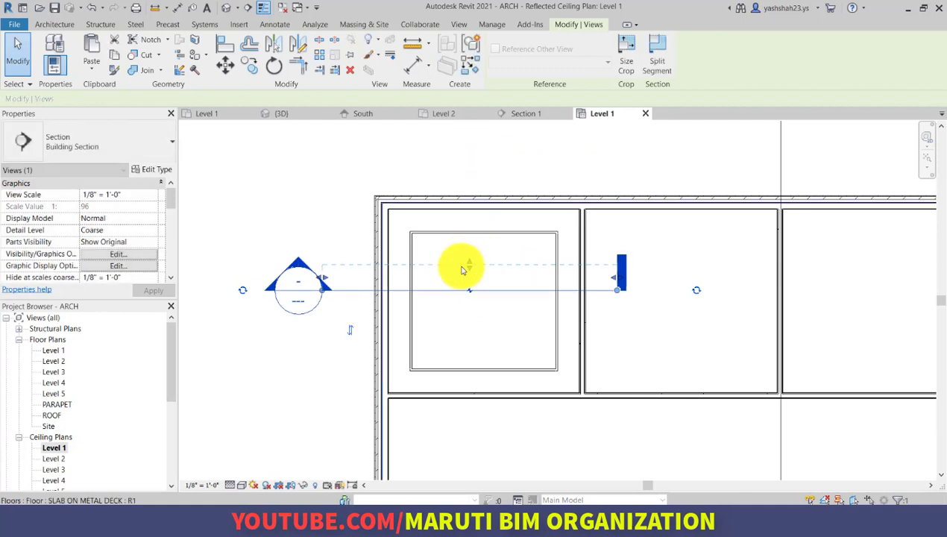
Open the new section view at the corner room's soffits and set its detail level to Fine
right_click(239, 343)
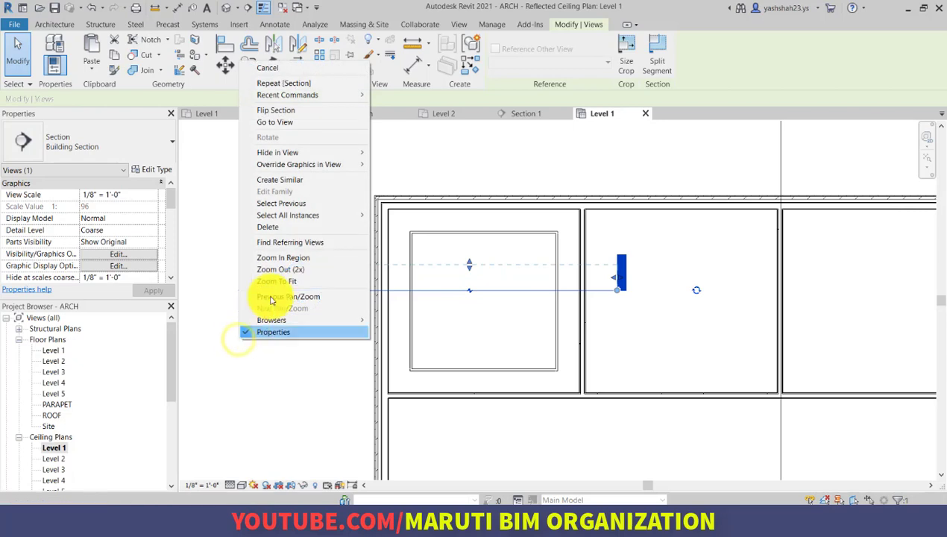
left_click(312, 123)
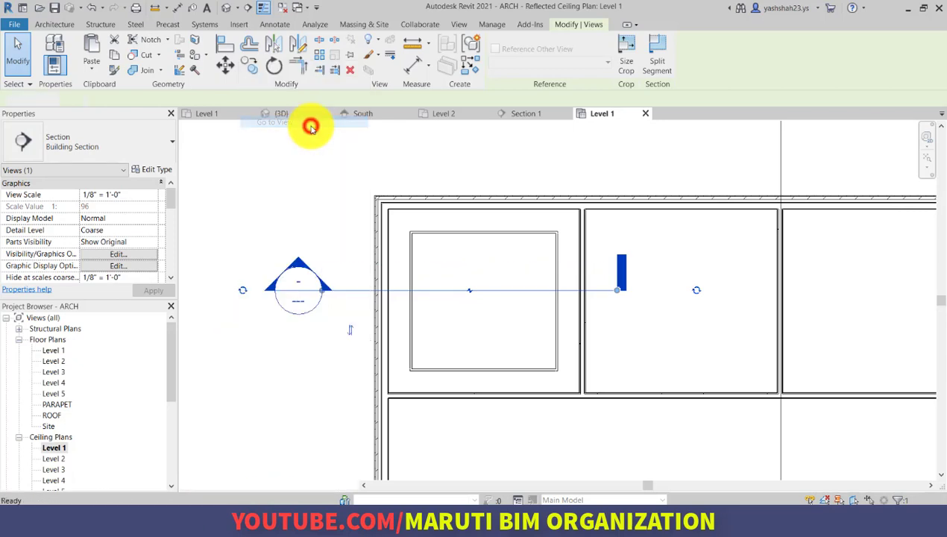
middle_click_drag(594, 320, 522, 285)
scroll(522, 285, "up", 10)
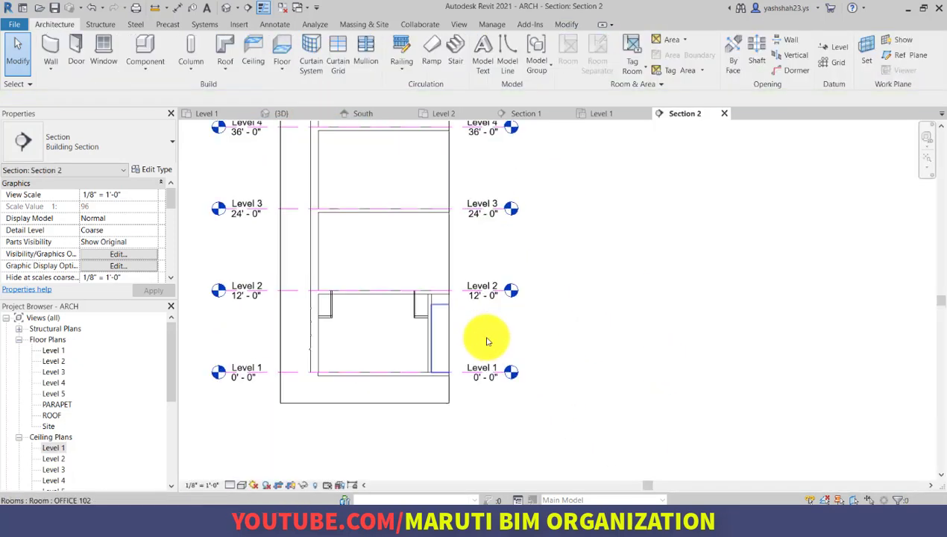
middle_click_drag(579, 354, 671, 378)
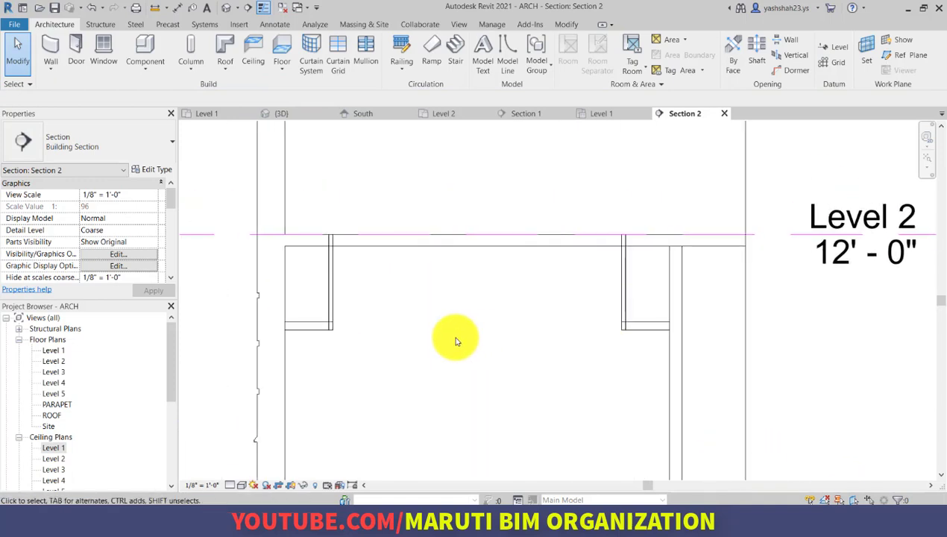
left_click(233, 485)
left_click(240, 474)
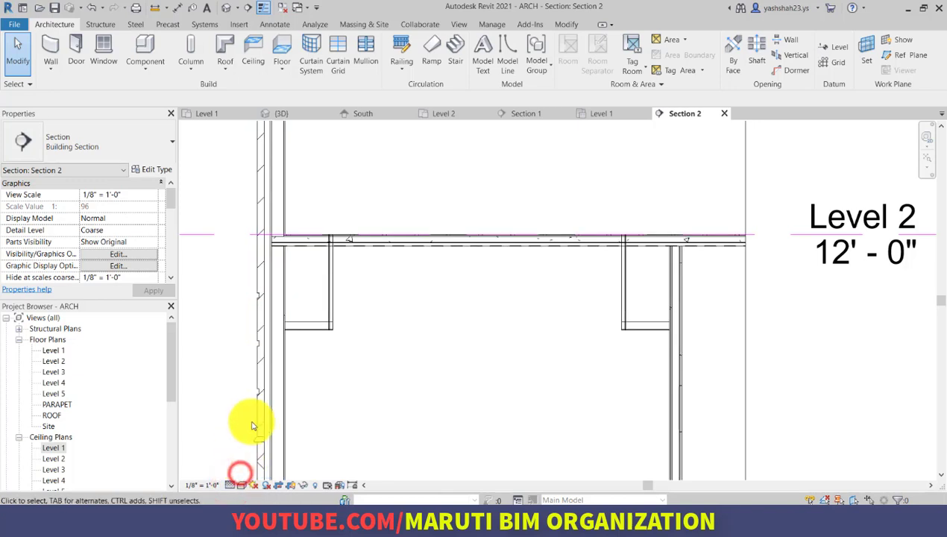
scroll(358, 298, "up", 5)
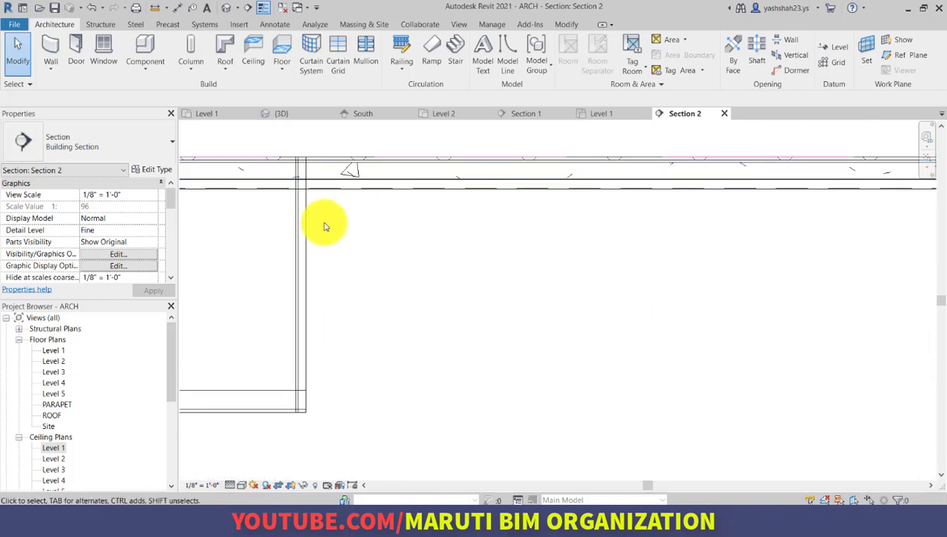
scroll(320, 239, "down", 5)
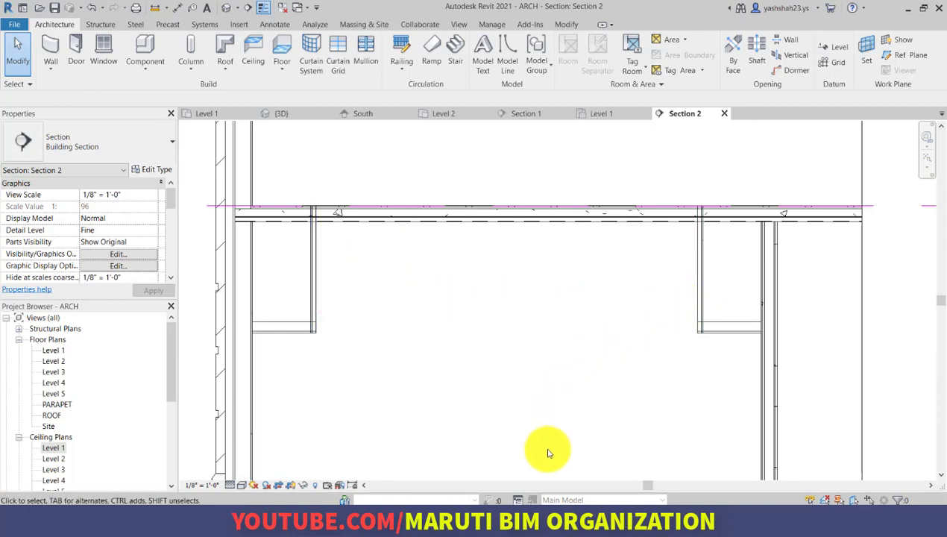
In the Level 1 ceiling plan, place an automatic 2' x 2' ACT System ceiling inside the soffit walls with an 8' 6" height offset
double_click(55, 448)
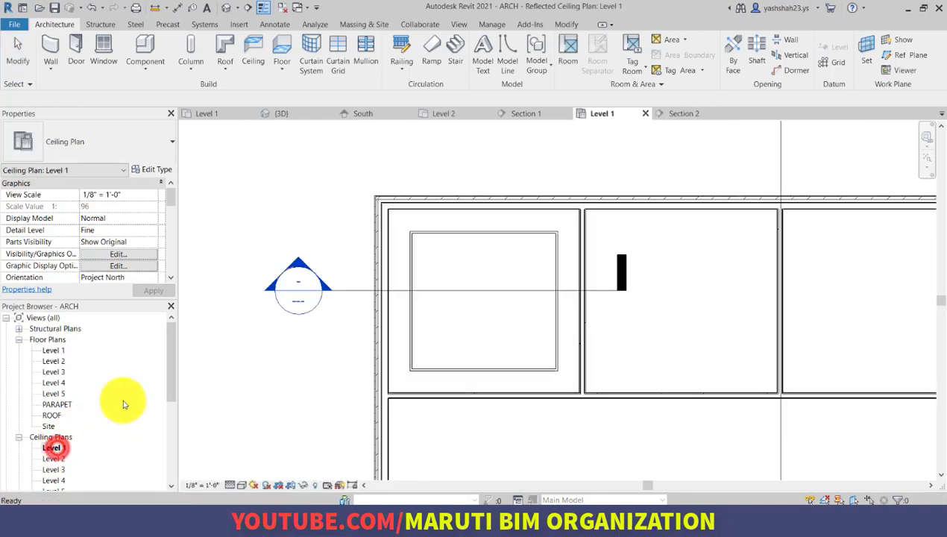
left_click(264, 61)
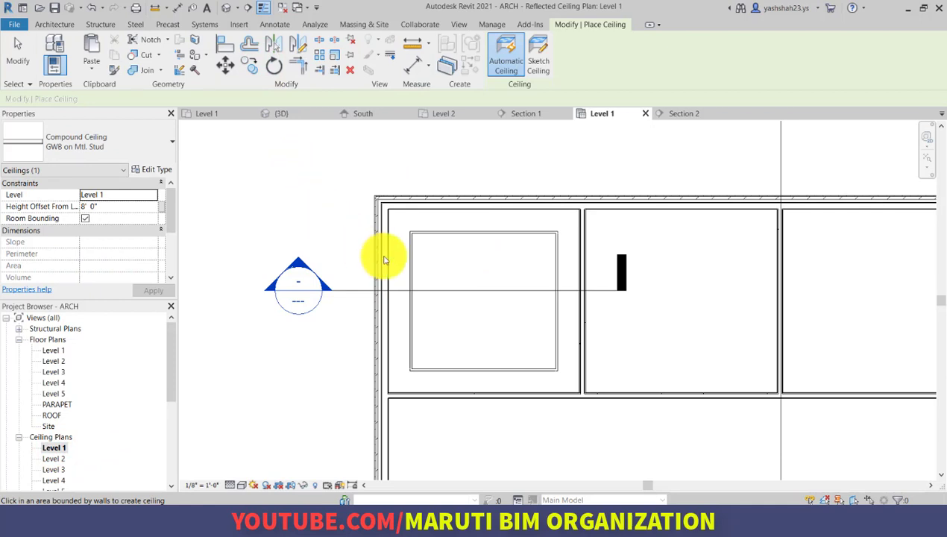
left_click(120, 147)
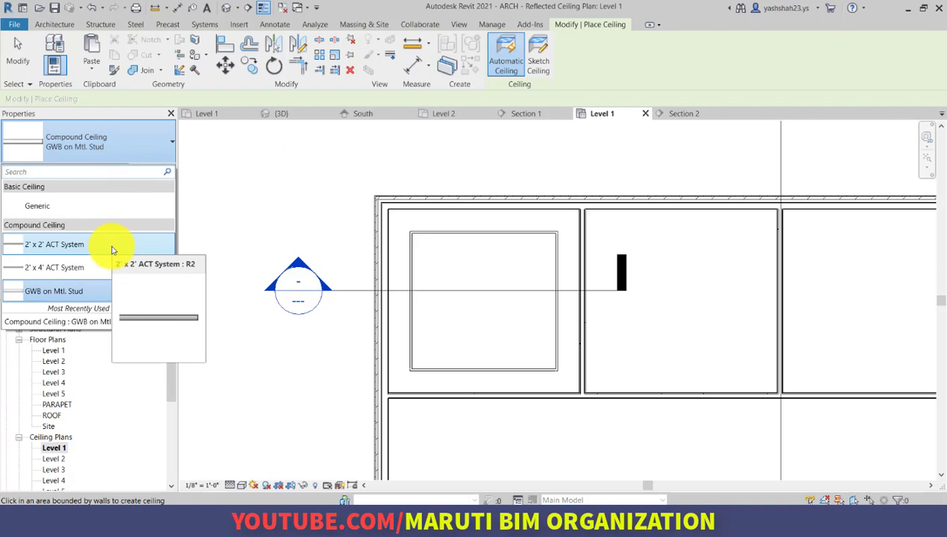
left_click(111, 243)
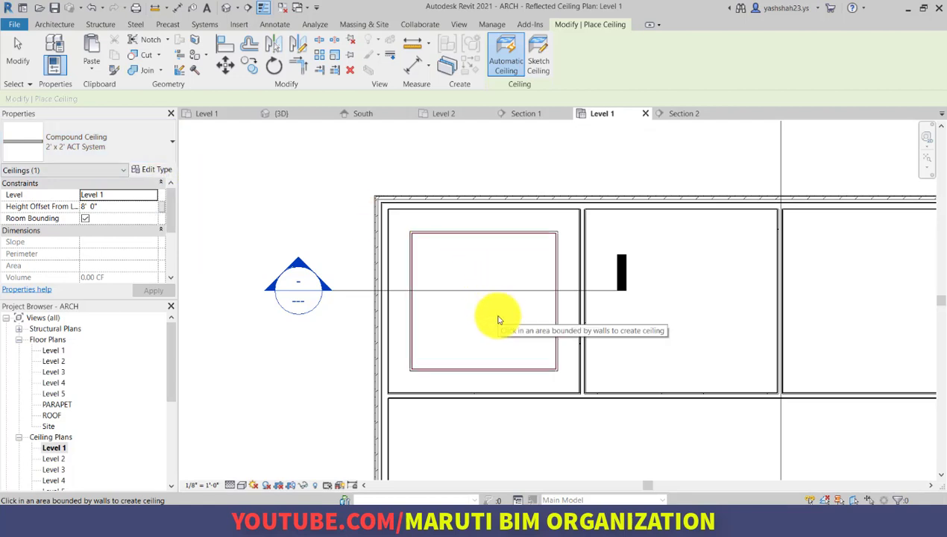
scroll(500, 321, "up", 1)
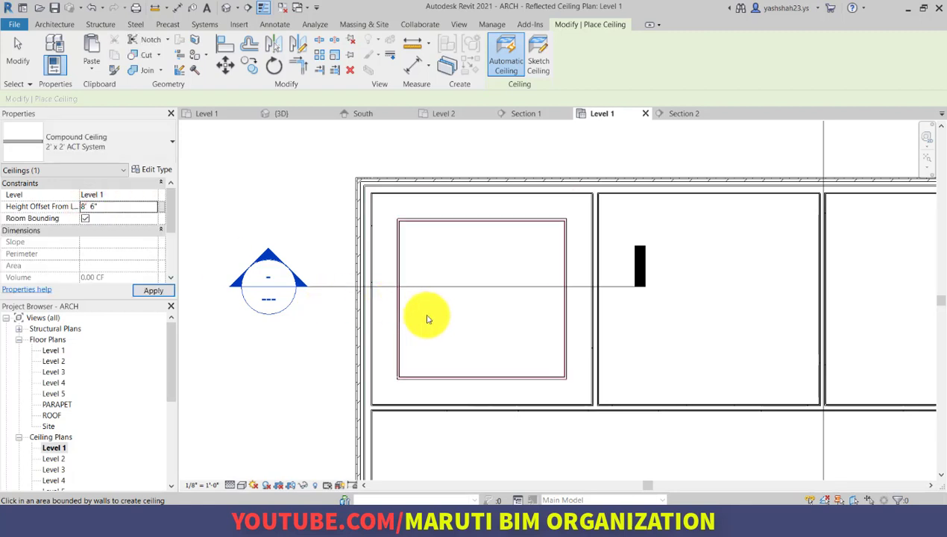
left_click(451, 325)
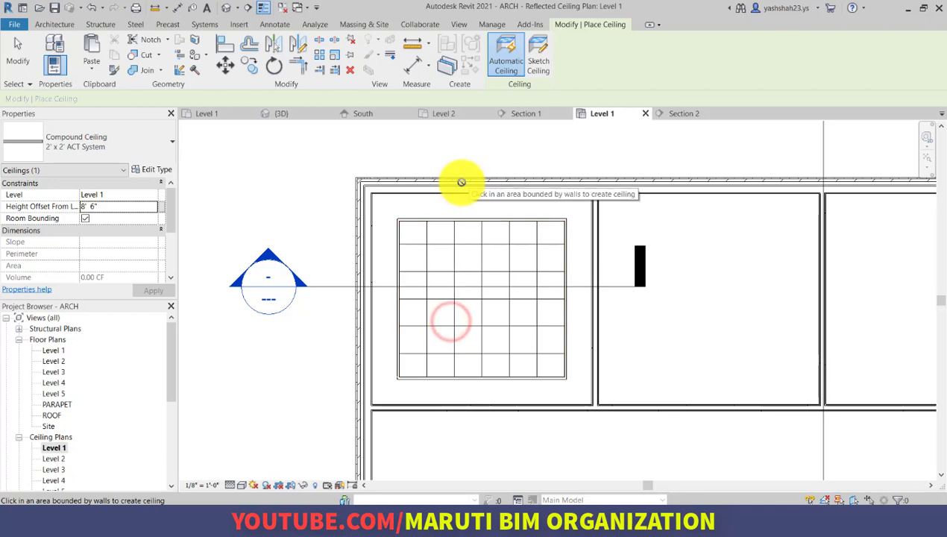
left_click(18, 47)
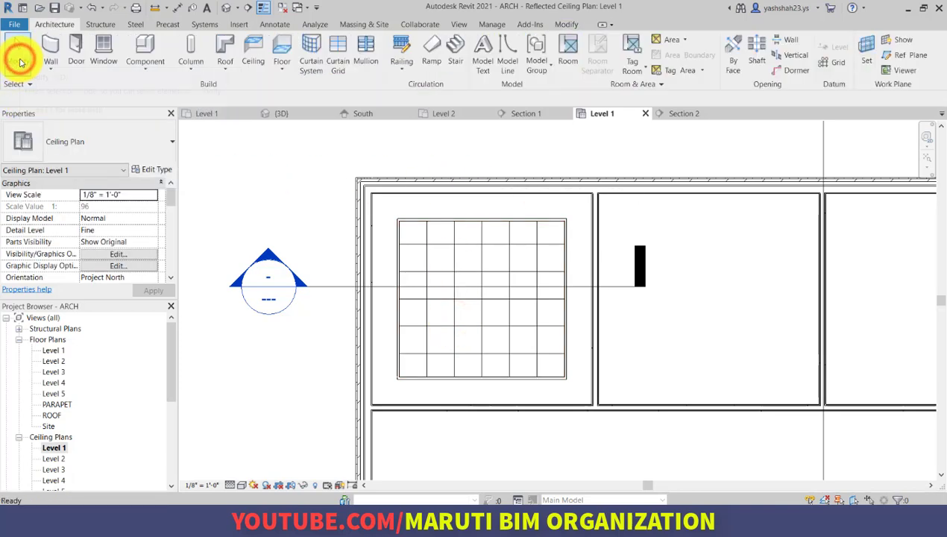
Go to the corner room's section view and examine the ACT ceiling between the soffits and where the soffit walls meet the Level 2 floor
left_click(333, 289)
right_click(333, 289)
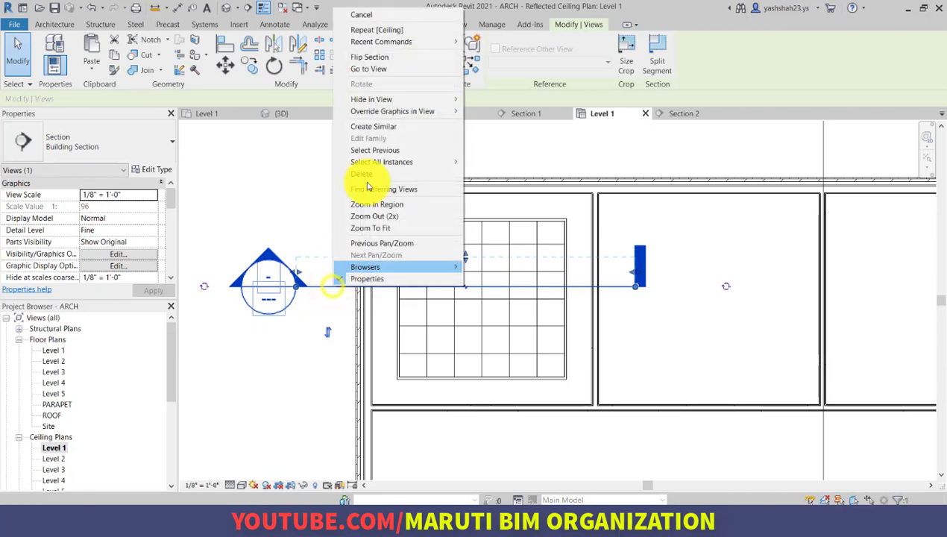
left_click(382, 72)
scroll(362, 323, "up", 5)
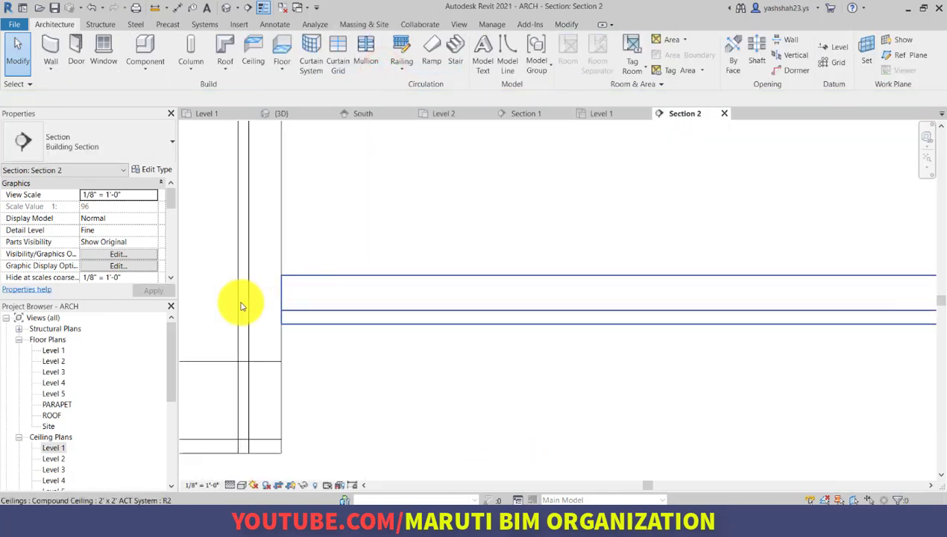
scroll(287, 304, "down", 3)
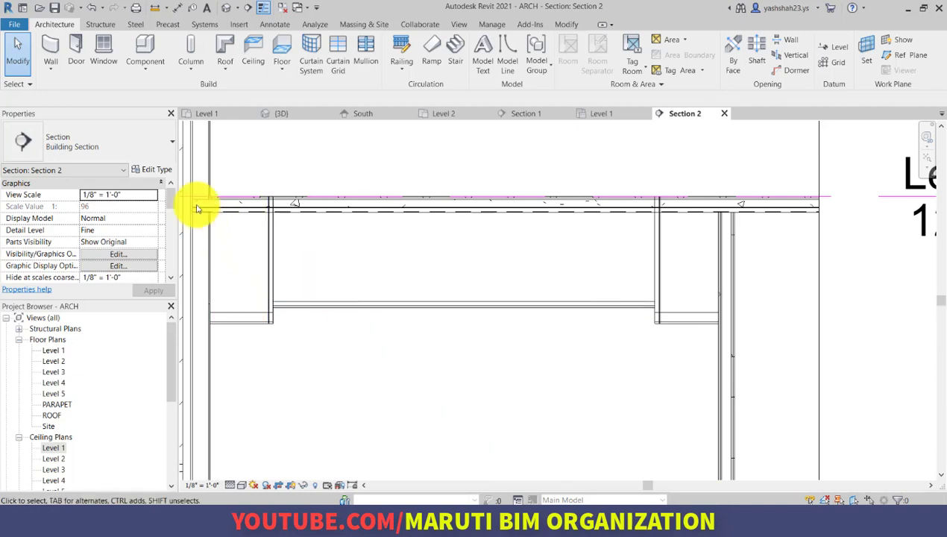
scroll(195, 205, "up", 5)
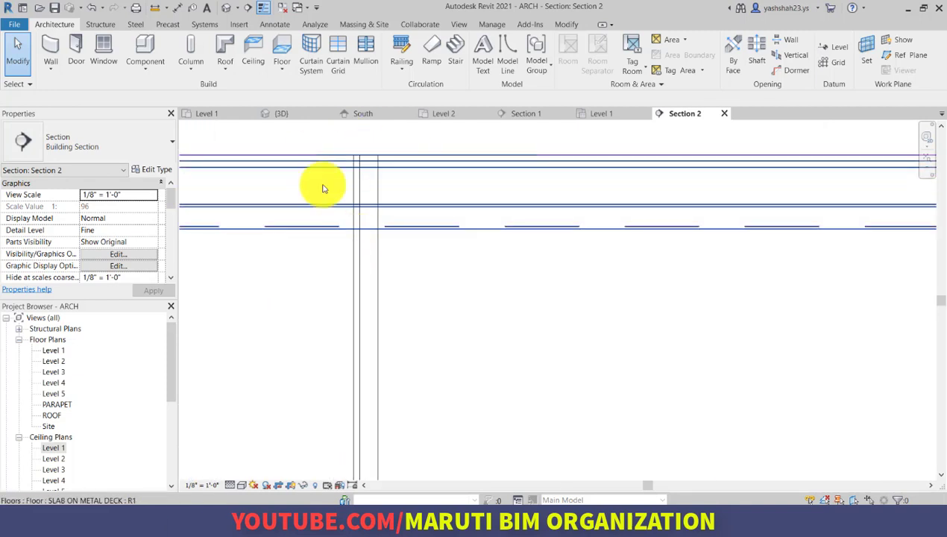
scroll(383, 243, "down", 2)
scroll(384, 244, "down", 2)
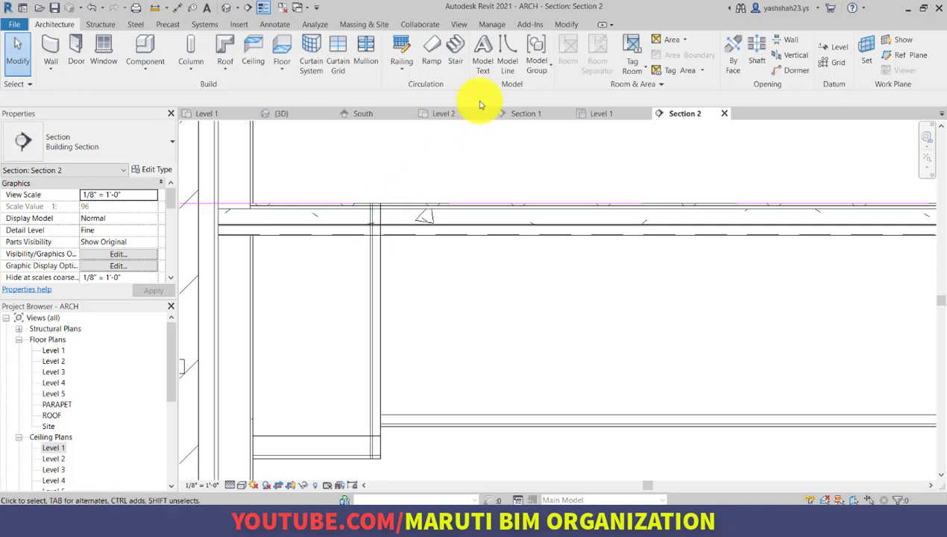
Join the soffit walls on both sides of the corner room to the Level 2 SLAB ON METAL DECK floor
left_click(565, 25)
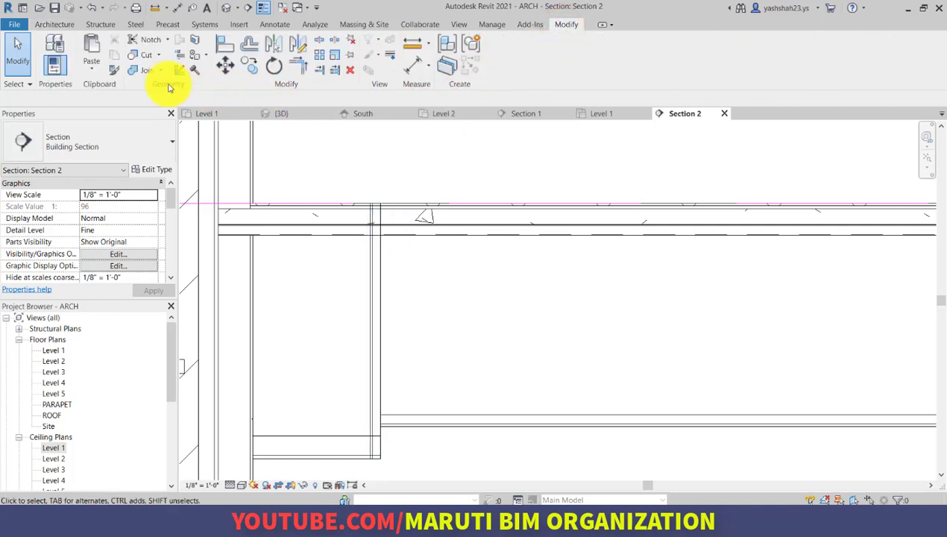
left_click(147, 71)
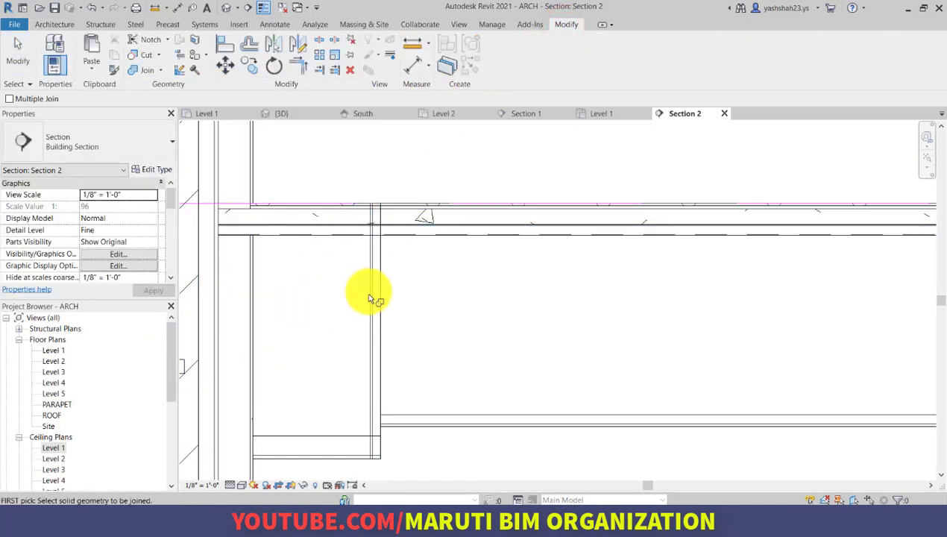
left_click(376, 283)
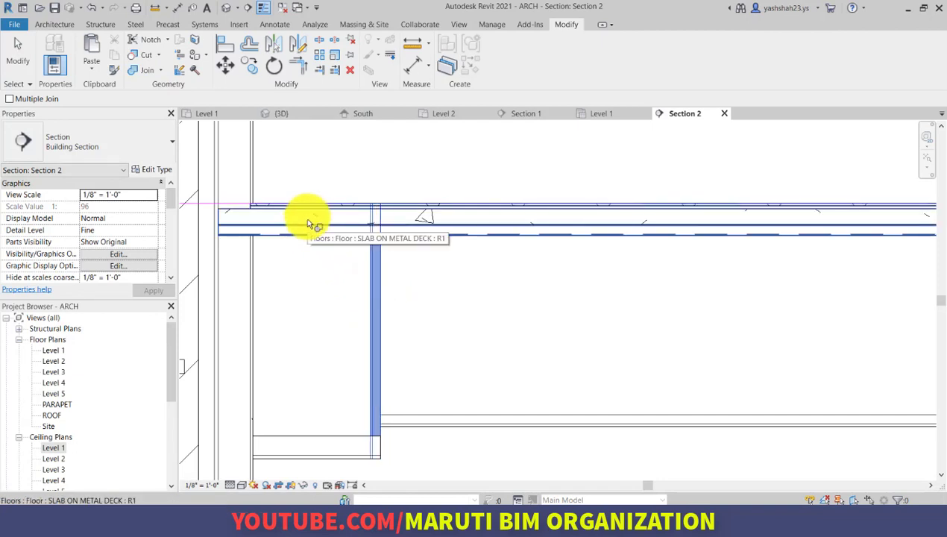
left_click(310, 222)
scroll(482, 275, "up", 5)
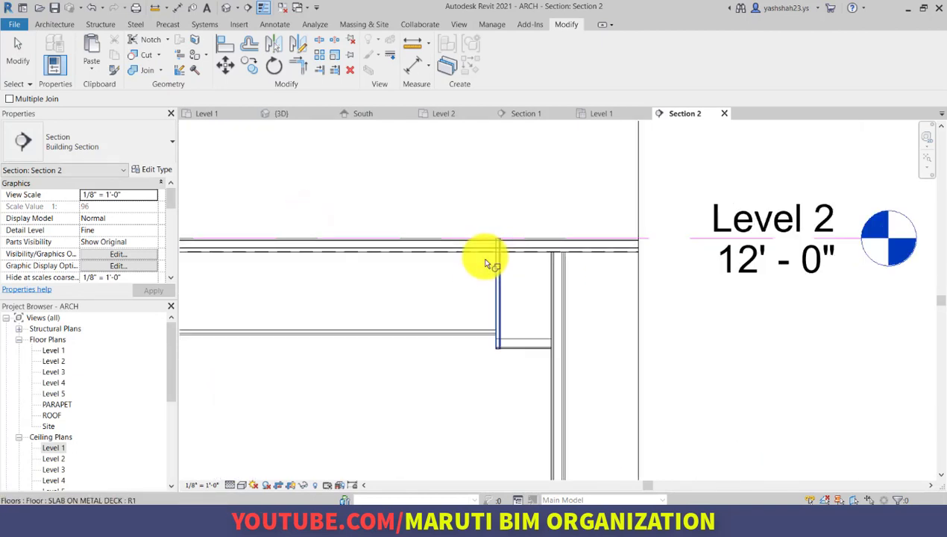
scroll(484, 263, "up", 2)
left_click(501, 256)
left_click(537, 238)
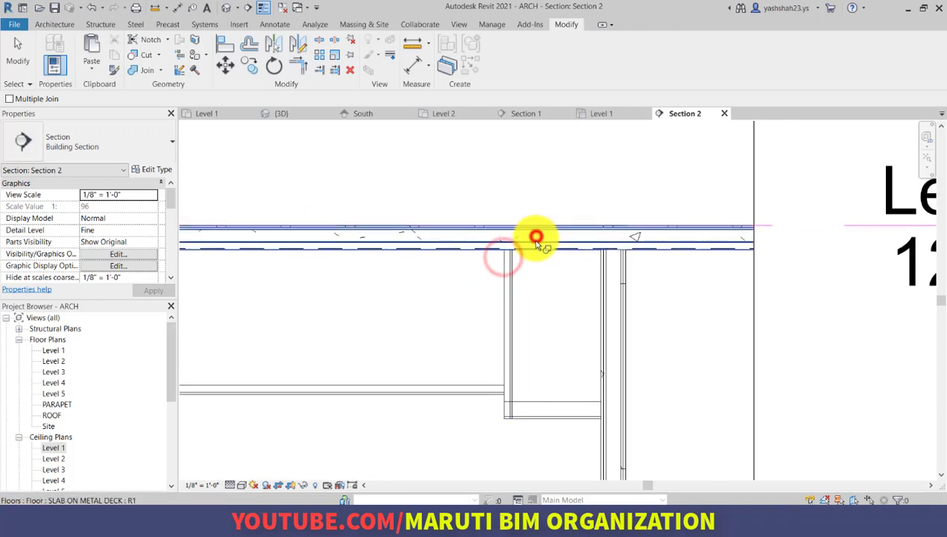
Join the soffit wall on each side of the room to the GWB on Mtl. Stud ceiling at its lower end
scroll(560, 228, "down", 2)
scroll(545, 353, "up", 3)
left_click(515, 297)
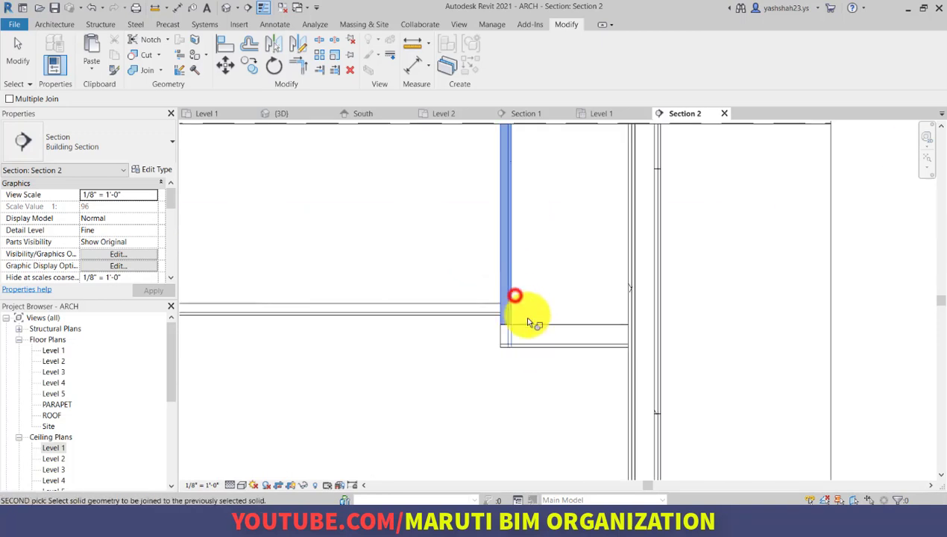
left_click(534, 328)
scroll(390, 322, "down", 3)
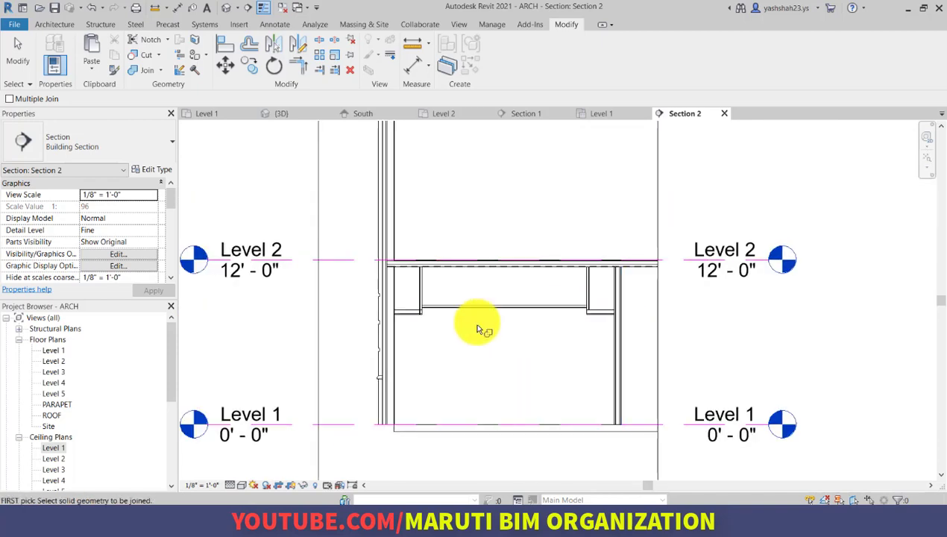
scroll(442, 306, "up", 3)
scroll(442, 306, "up", 2)
left_click(432, 291)
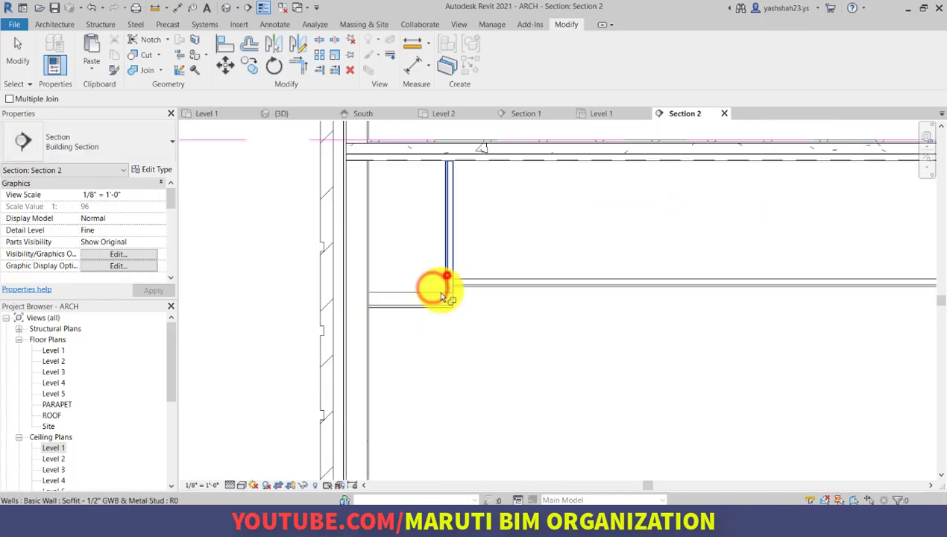
left_click(446, 275)
scroll(433, 319, "down", 2)
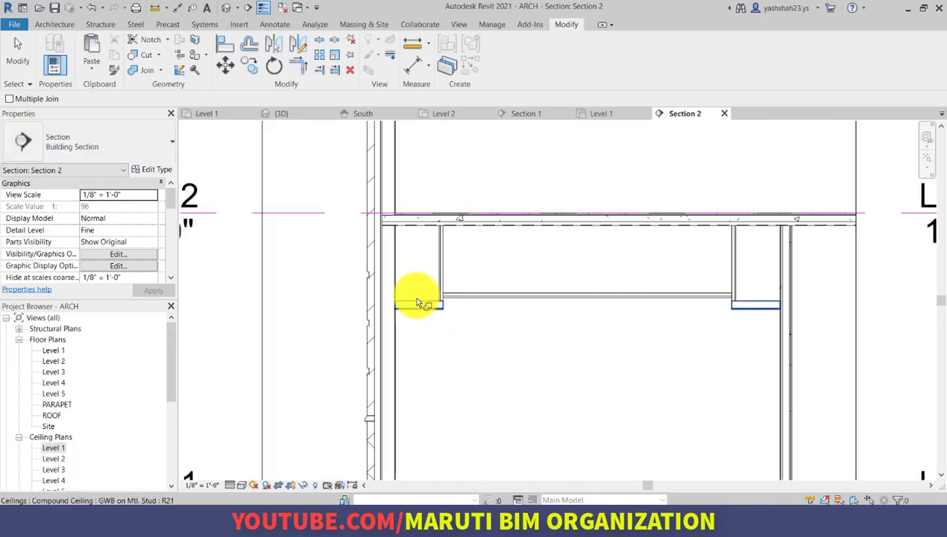
key("Escape")
In the Level 1 ceiling plan, place an automatic 2' x 2' ACT System ceiling at 8' 6" in the room beside the corner room
scroll(418, 268, "down", 3)
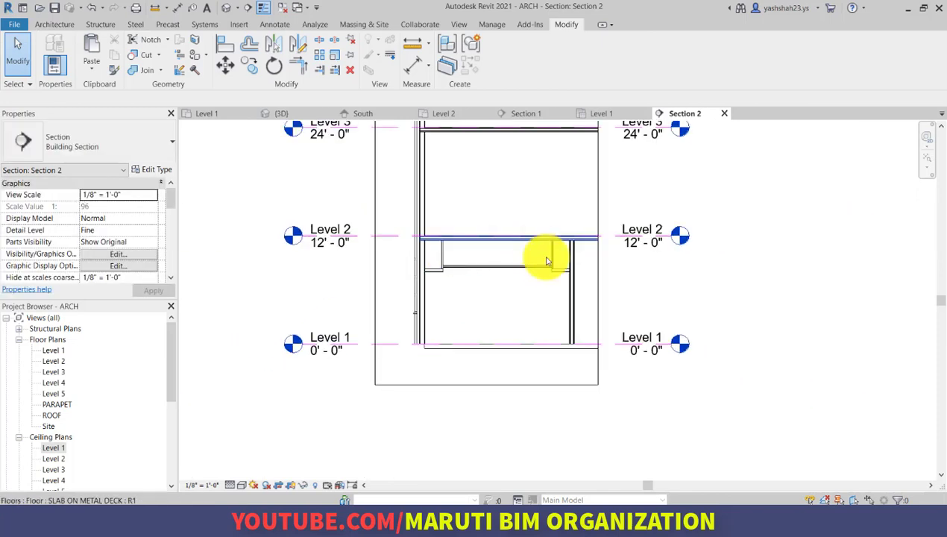
scroll(529, 281, "up", 1)
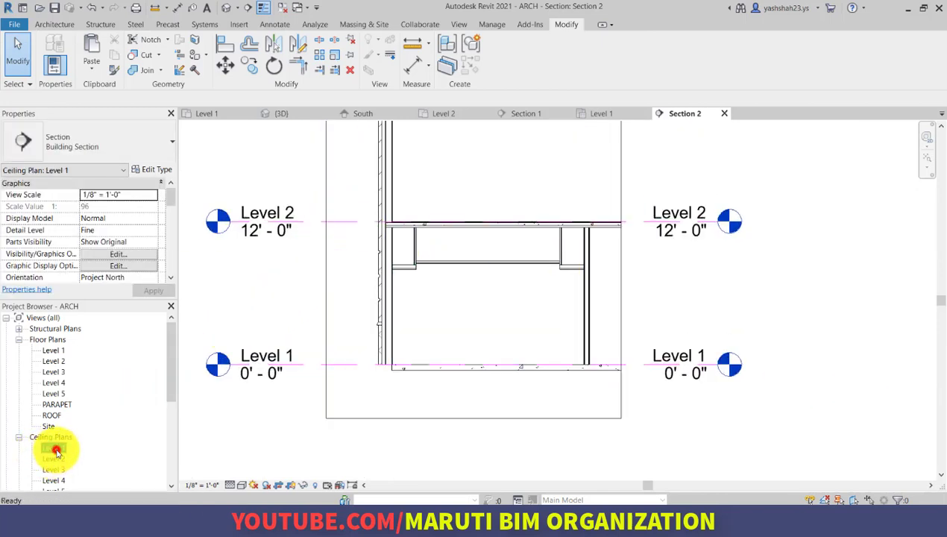
double_click(54, 448)
scroll(370, 264, "down", 4)
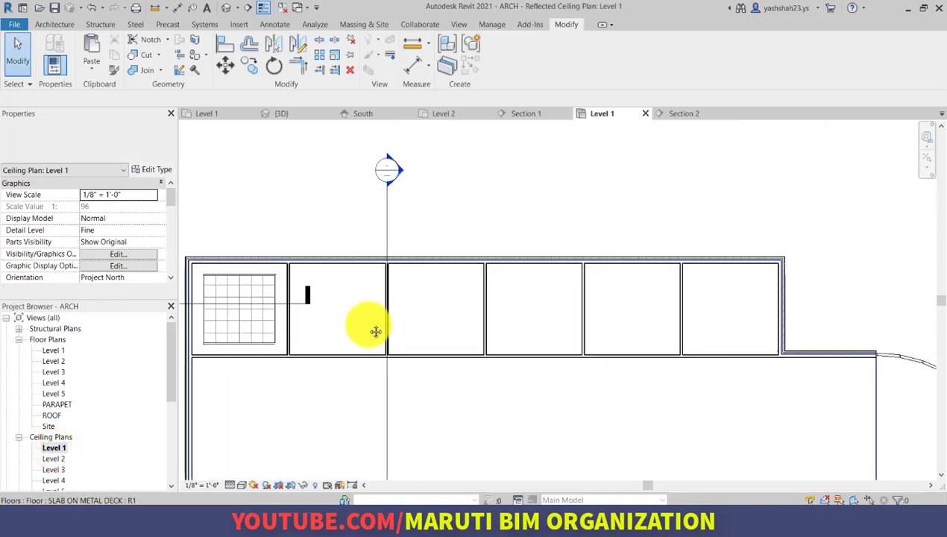
scroll(357, 325, "up", 3)
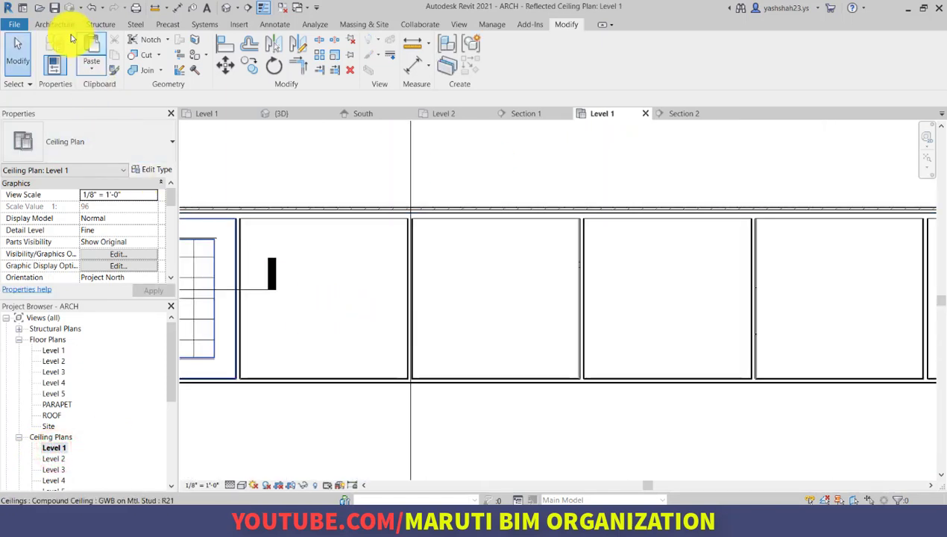
left_click(56, 25)
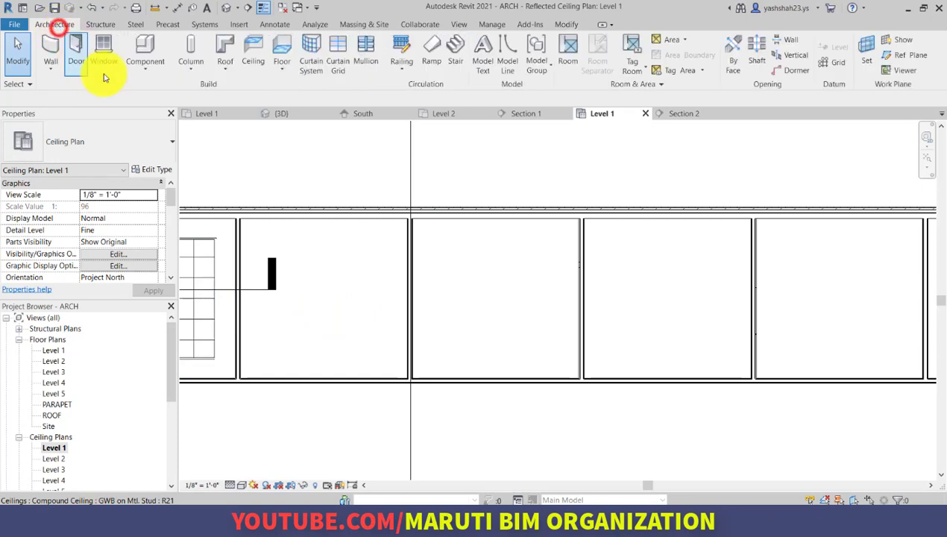
left_click(254, 65)
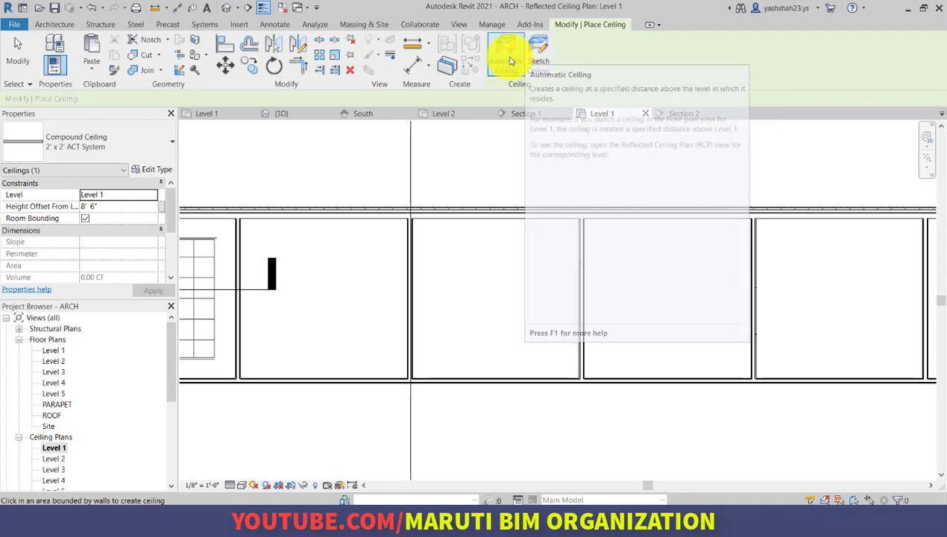
left_click(507, 57)
left_click(334, 259)
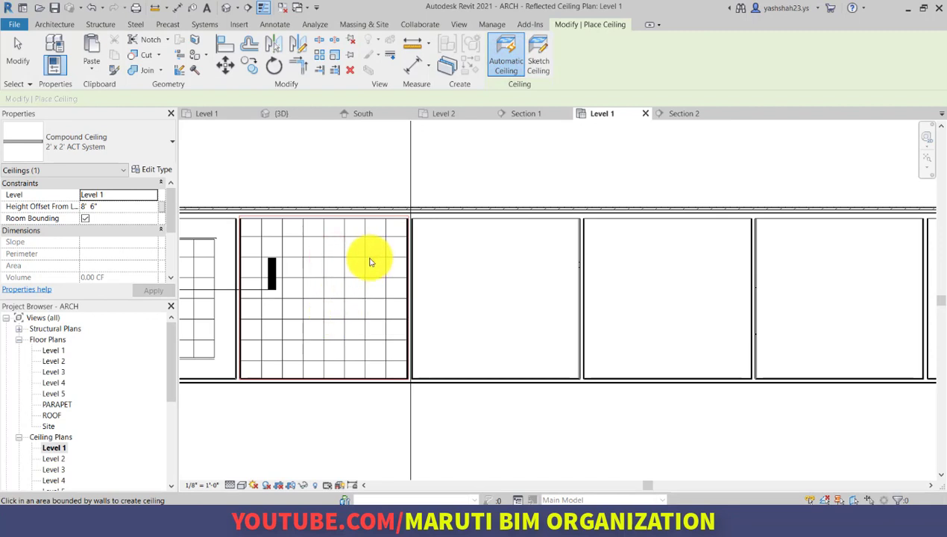
key("Escape")
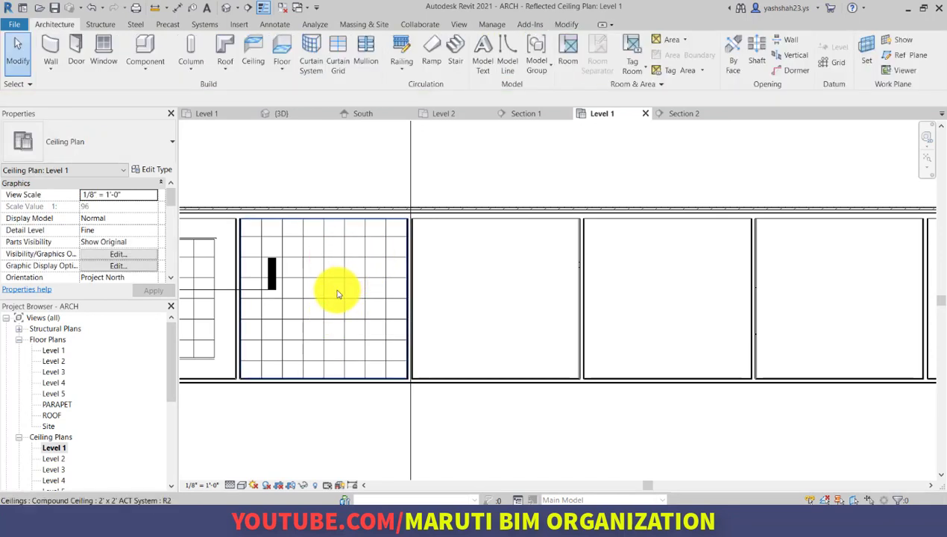
Open the new ceiling's boundary for editing and draw a vertical helper line between the midpoints of its upper and lower edges
left_click(337, 291)
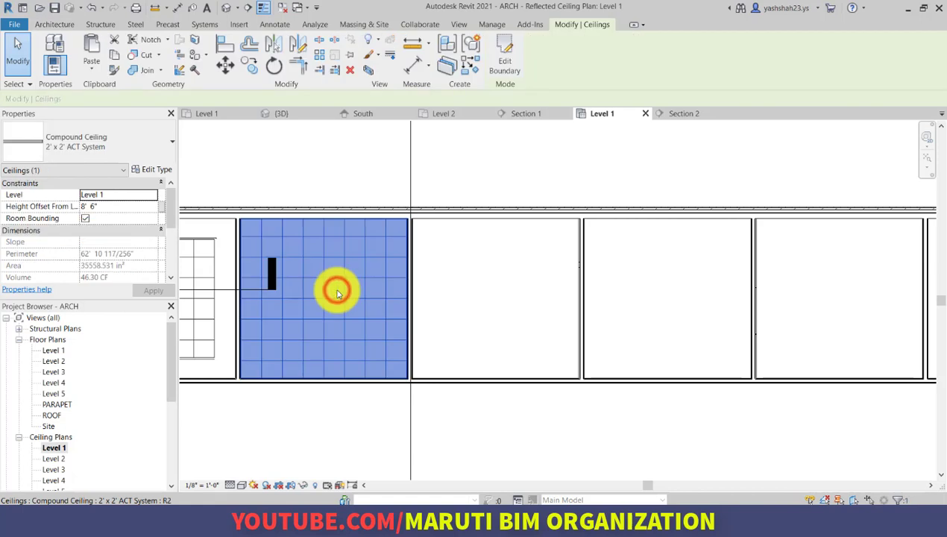
left_click(503, 63)
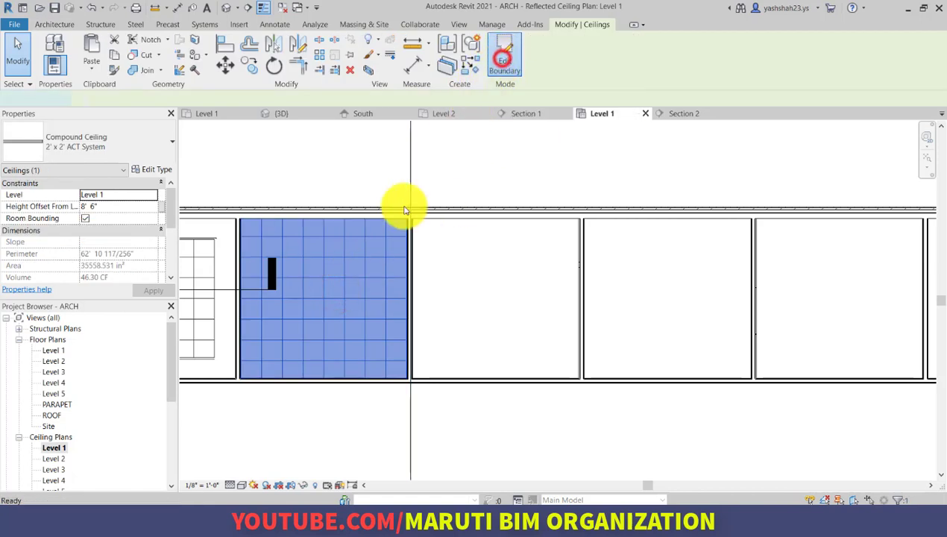
left_click(643, 42)
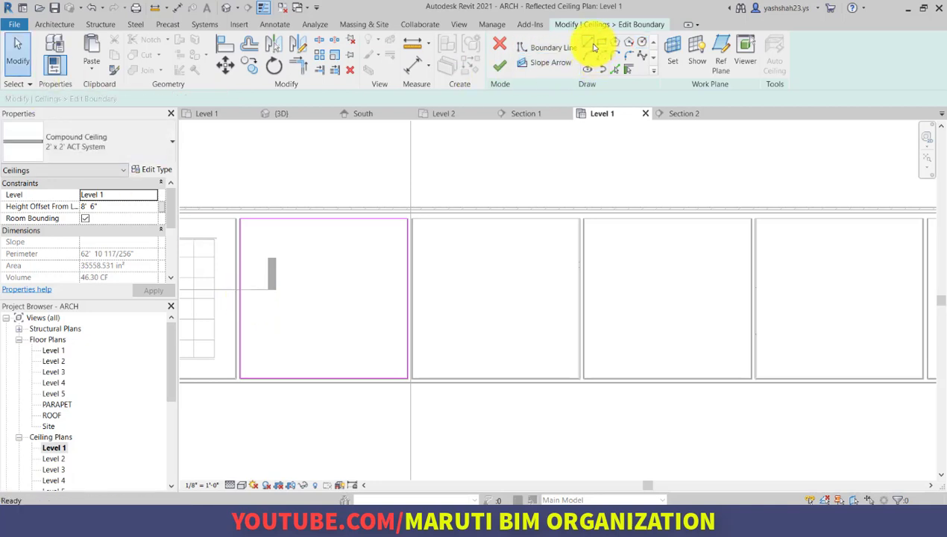
left_click(593, 43)
left_click(329, 217)
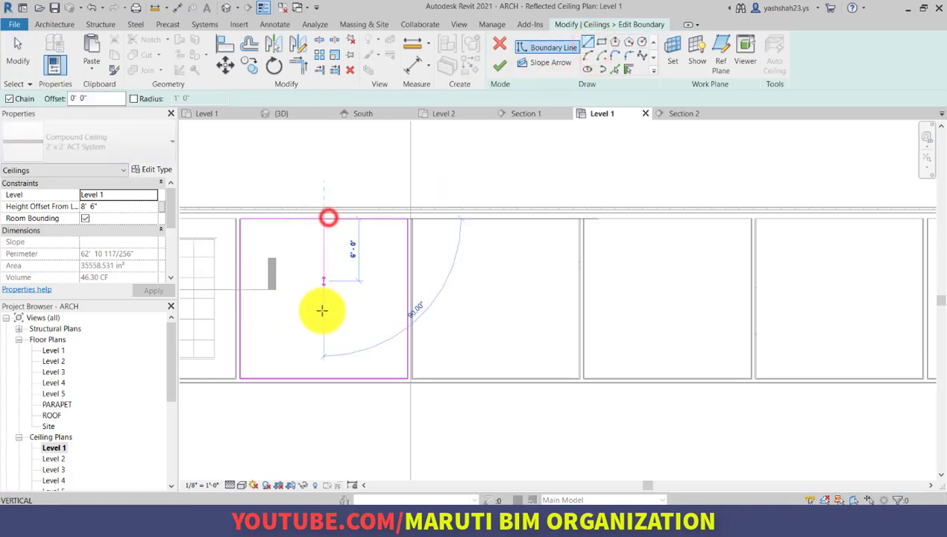
left_click(322, 375)
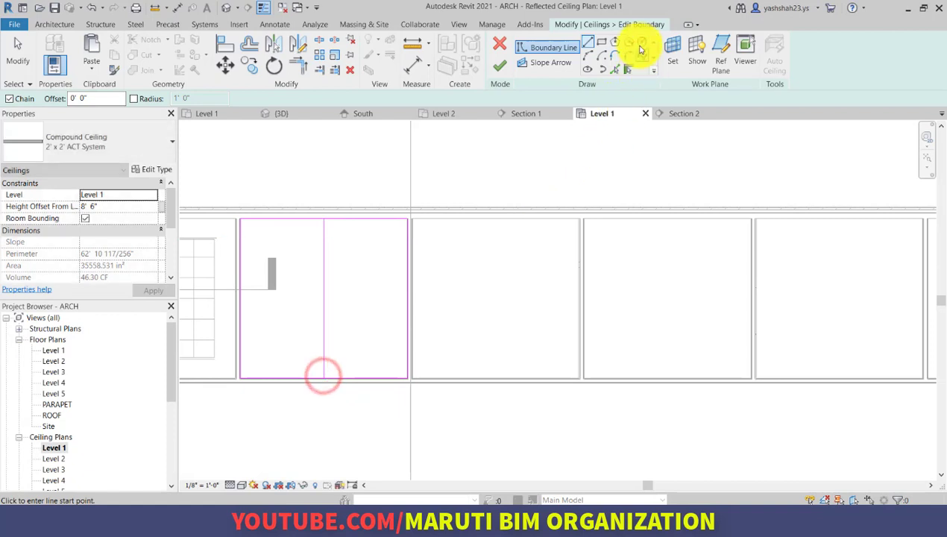
Sketch a circular opening centred on the helper line's midpoint, delete the helper line and finish the ceiling boundary
left_click(641, 43)
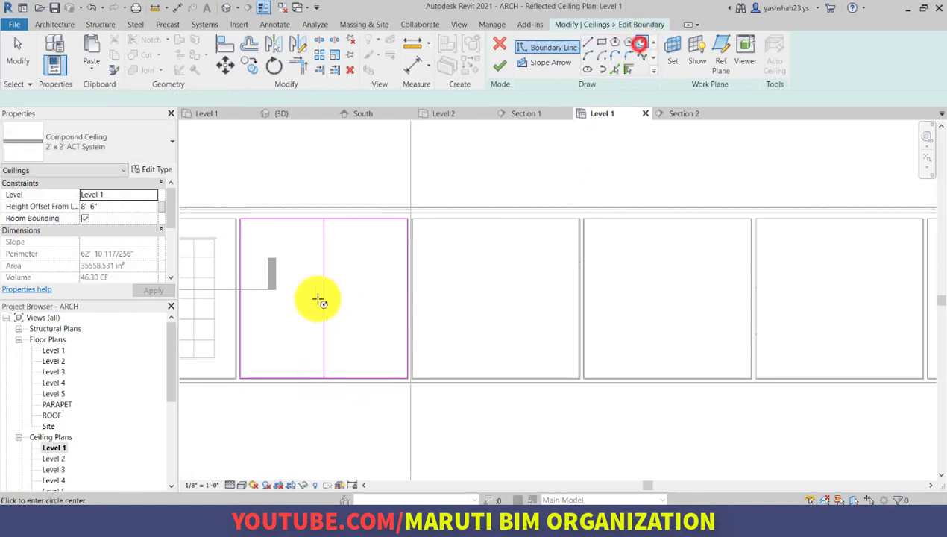
left_click(361, 300)
key("Escape")
key("Escape")
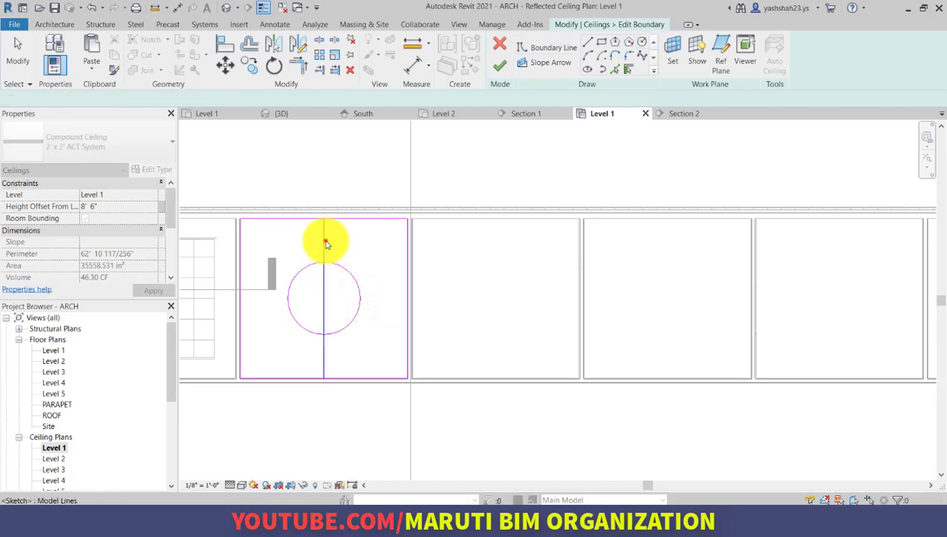
left_click(326, 242)
key("Delete")
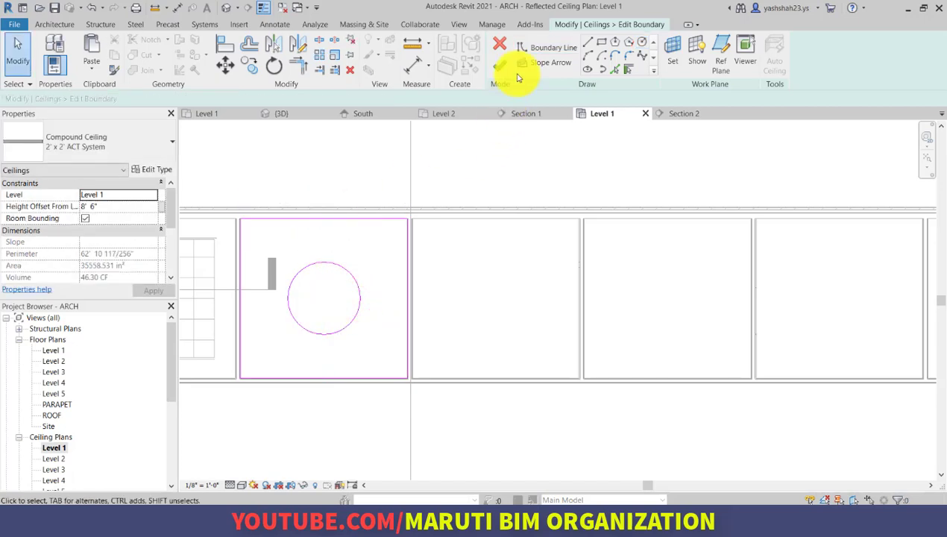
left_click(500, 67)
scroll(437, 233, "down", 2)
scroll(406, 178, "up", 3)
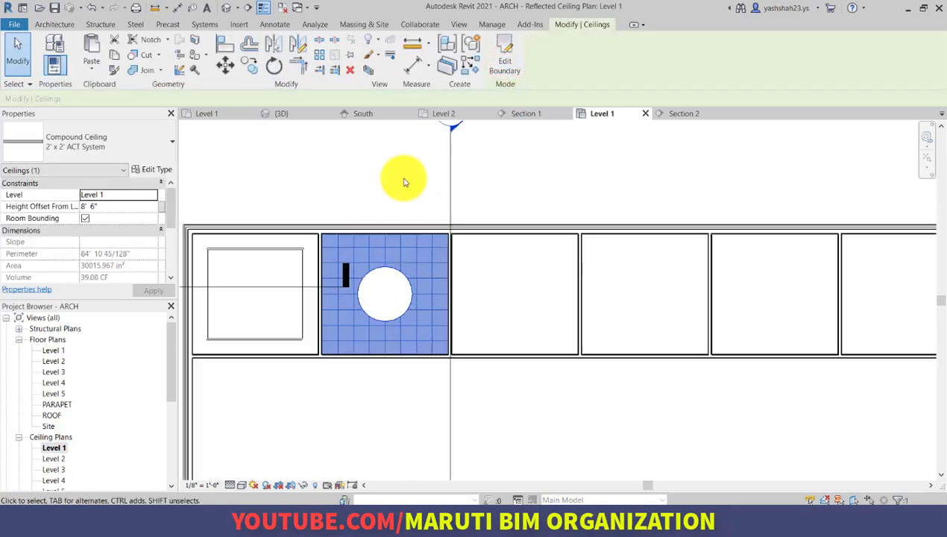
left_click(392, 176)
Change the ceiling with the circular opening to the 2' x 4' ACT System type
scroll(376, 258, "up", 2)
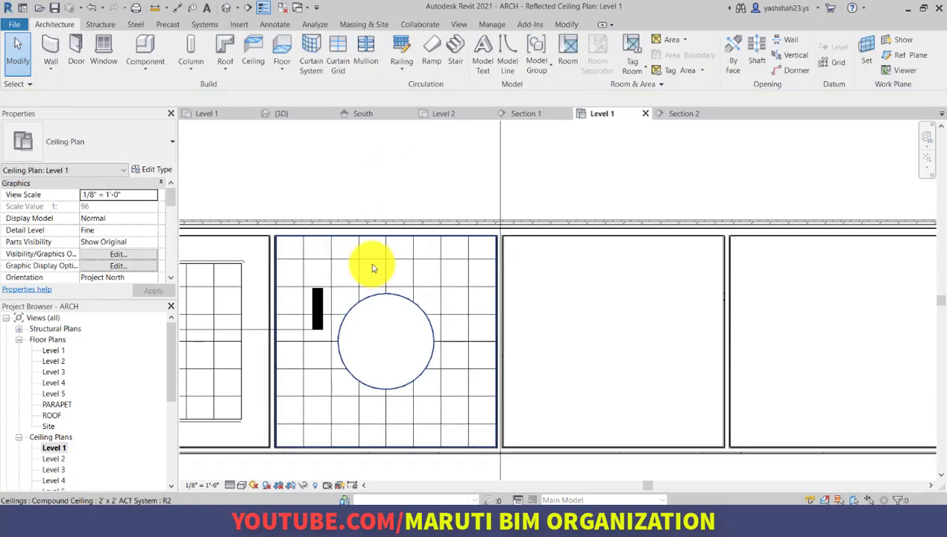
left_click(372, 271)
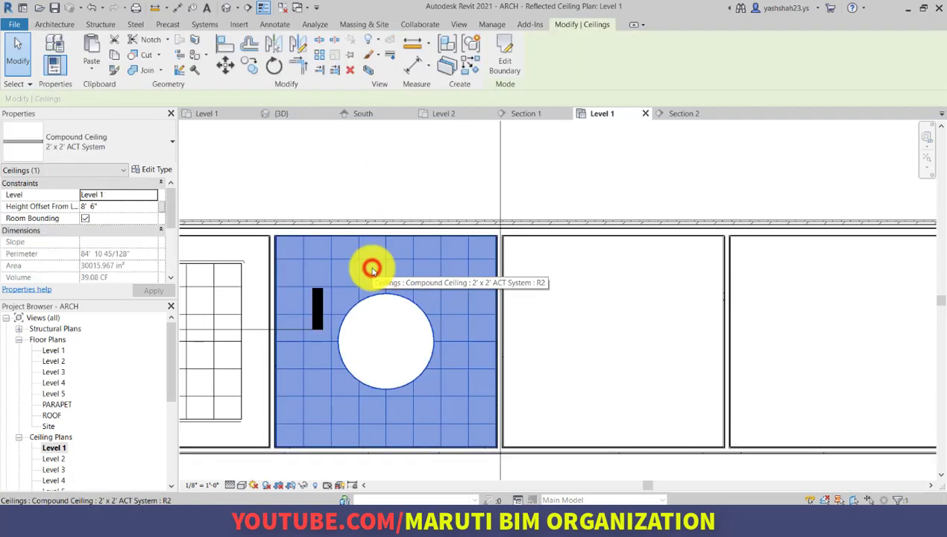
left_click(104, 145)
left_click(67, 268)
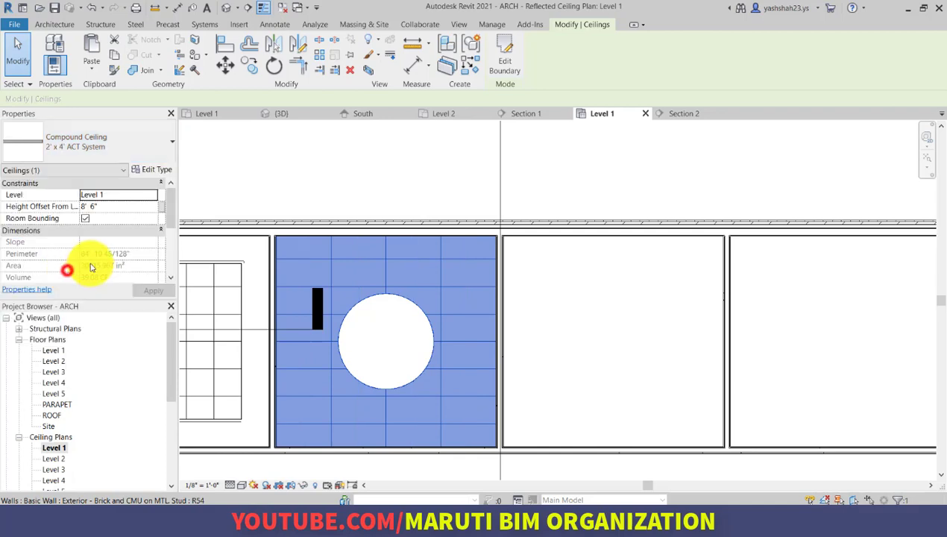
left_click(395, 146)
scroll(401, 266, "down", 2)
scroll(264, 296, "up", 3)
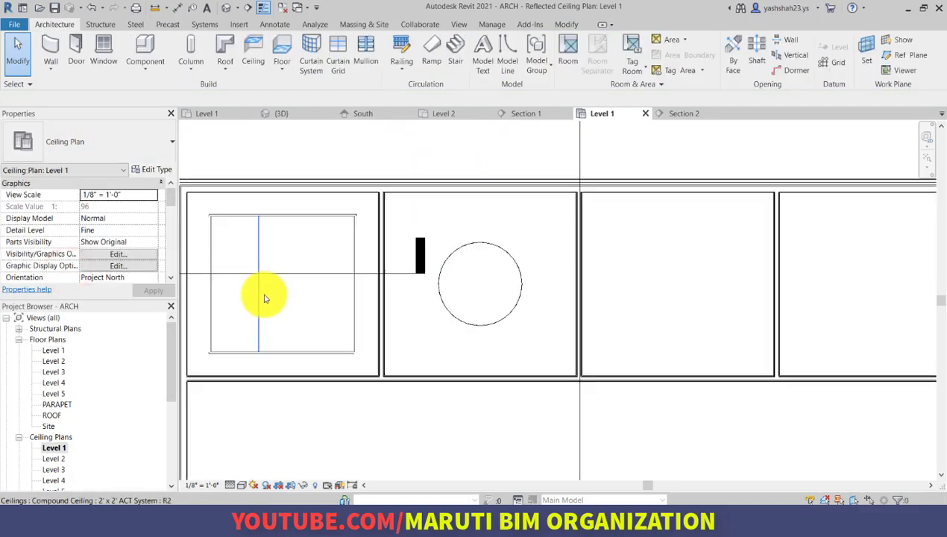
left_click(276, 297)
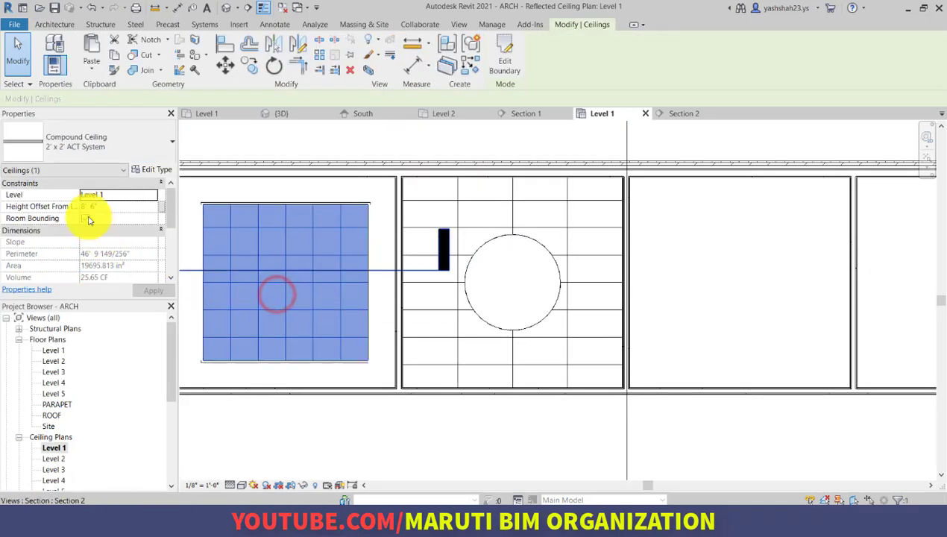
scroll(257, 284, "up", 2)
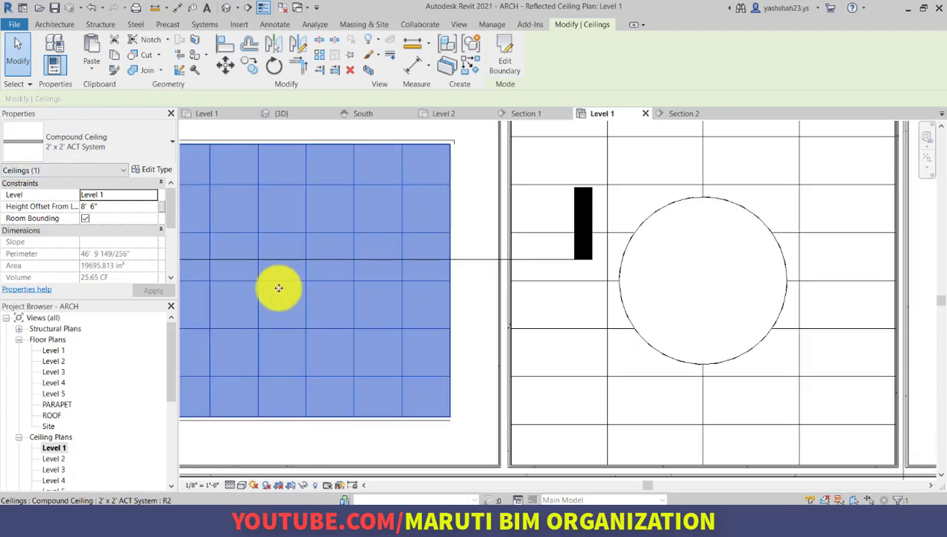
scroll(287, 275, "down", 5)
left_click(269, 302)
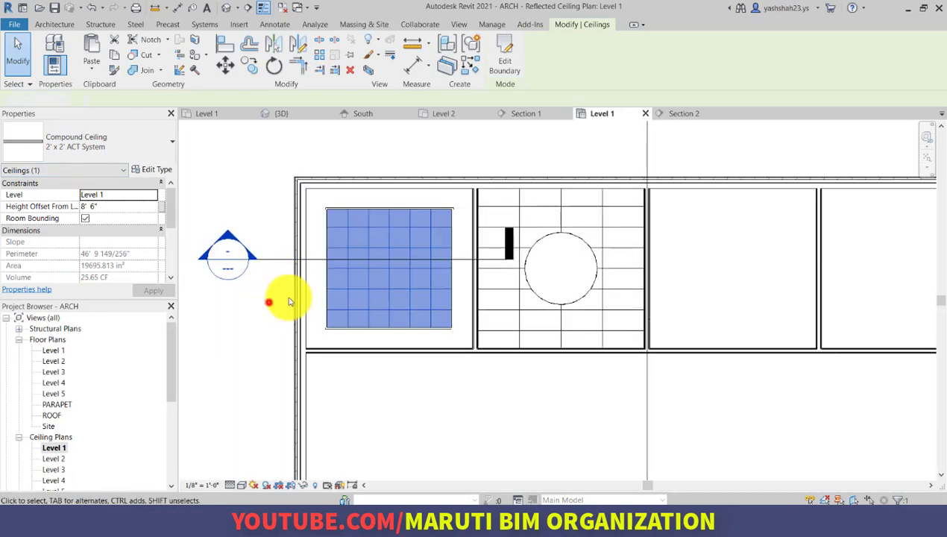
Rotate the corner room's 2' x 2' ACT ceiling grid by 45 degrees
left_click(386, 275)
scroll(402, 237, "up", 3)
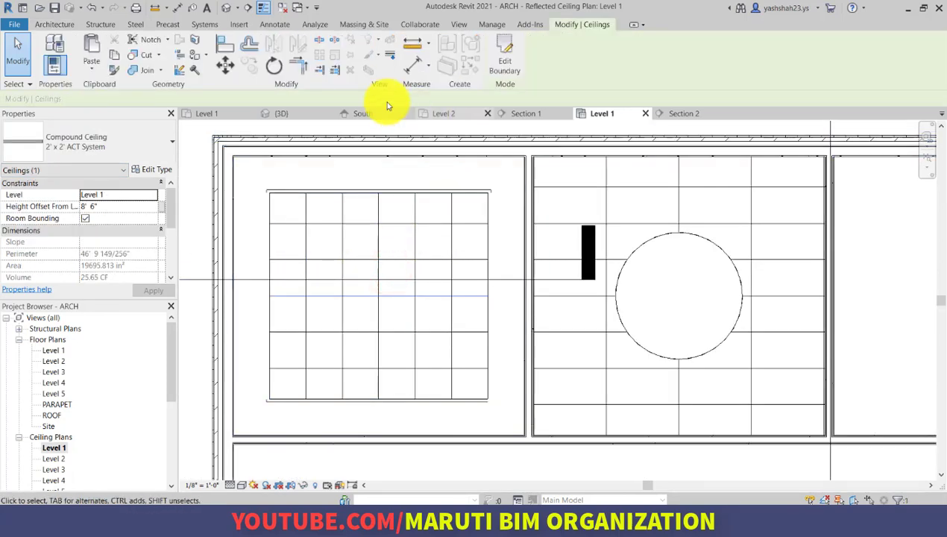
left_click(274, 72)
left_click(407, 297)
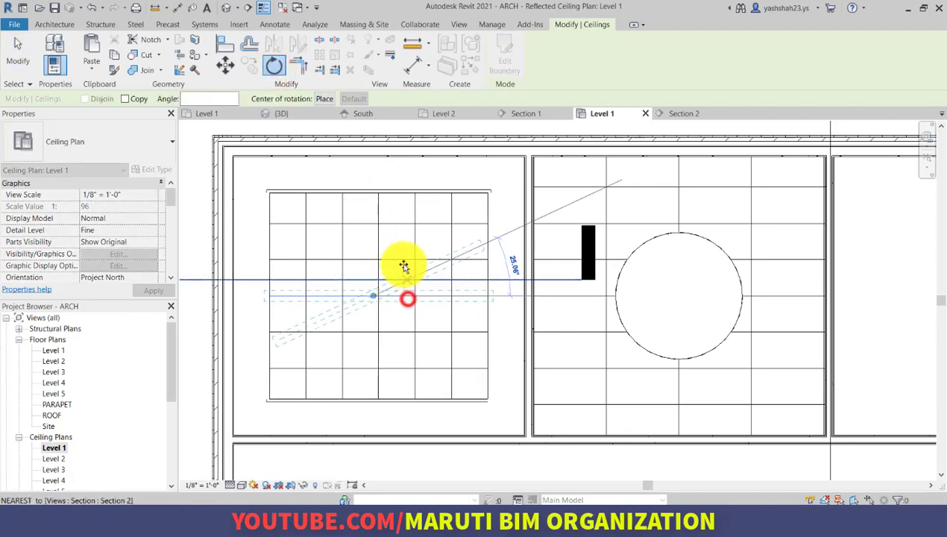
type("45")
key("Return")
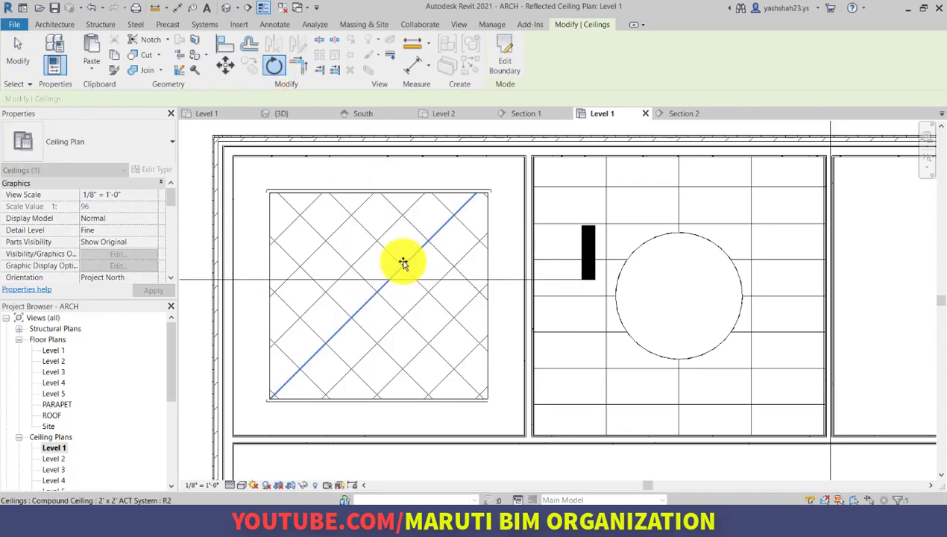
left_click(407, 296)
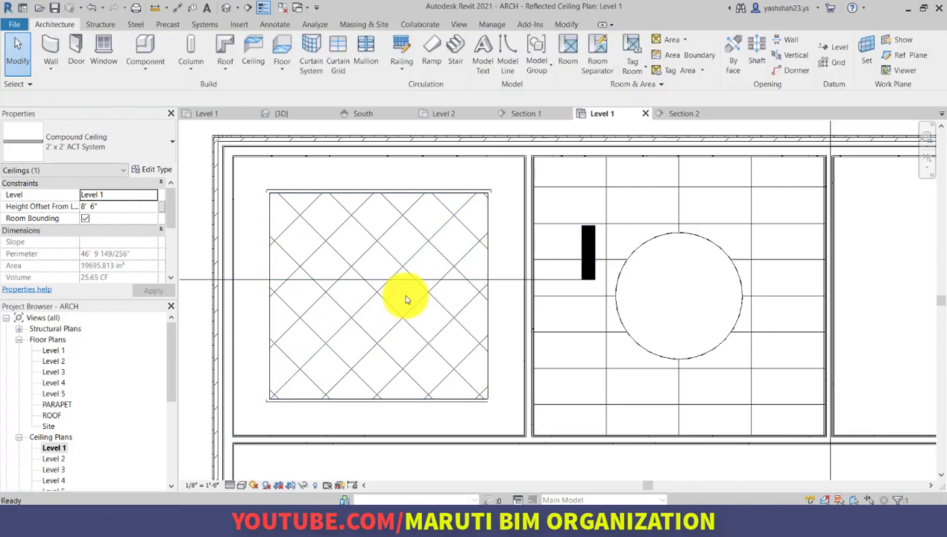
Rotate the grid of the 2' x 4' ACT ceiling with the circular opening by 30 degrees
scroll(341, 293, "down", 4)
scroll(567, 299, "up", 2)
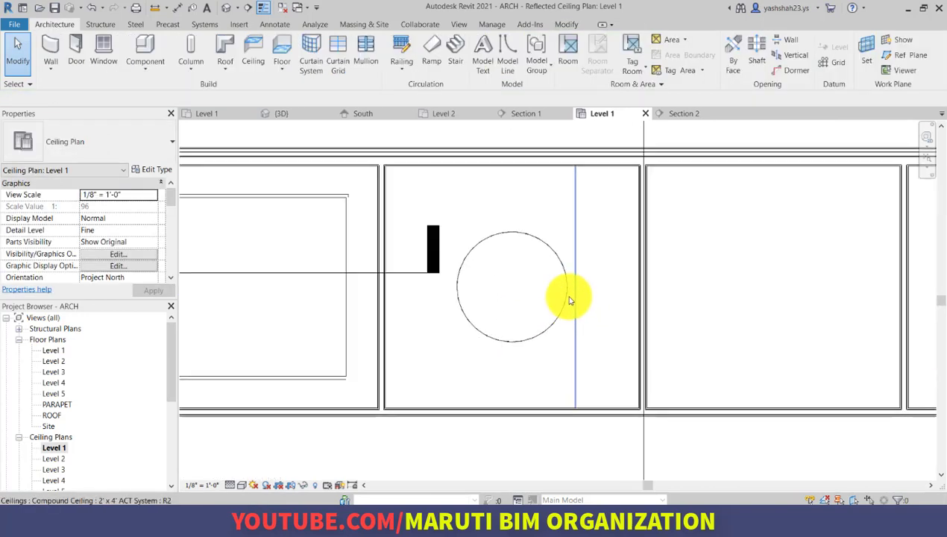
left_click(566, 225)
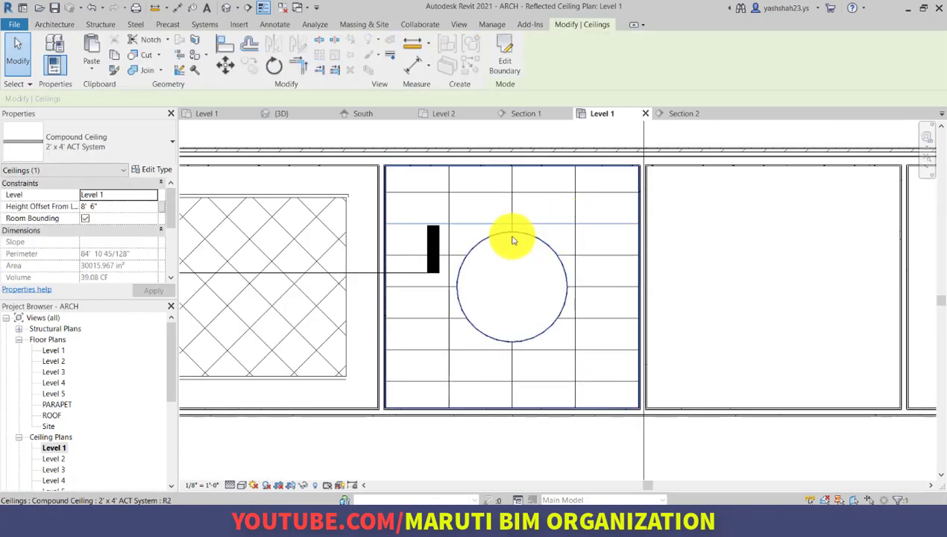
middle_click_drag(509, 284, 401, 320)
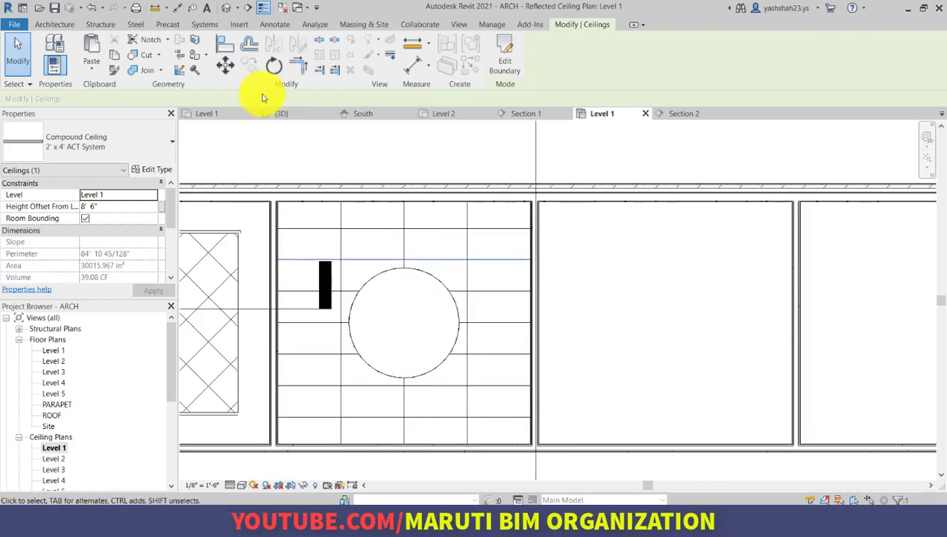
left_click(274, 65)
left_click(492, 257)
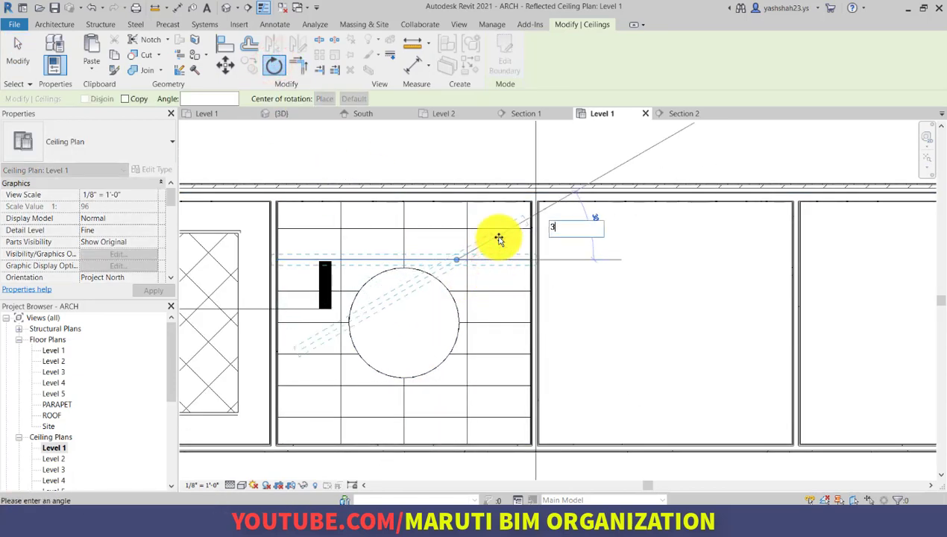
key("Return")
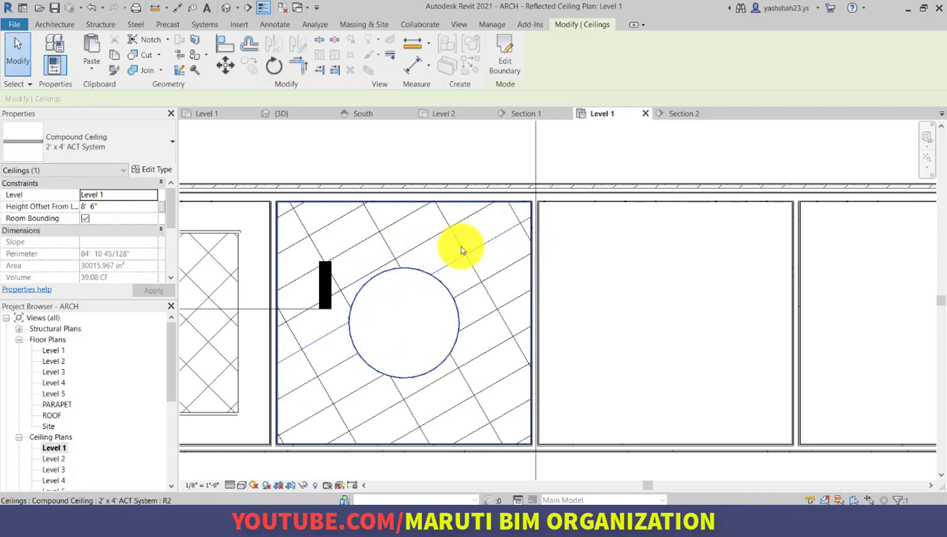
key("Escape")
Place Soffit - 1/2" GWB & Metal Stud walls along both arcs of the circular opening, from 7' 11" base offset up to Level 2
scroll(410, 270, "down", 2)
scroll(426, 321, "up", 1)
scroll(426, 321, "up", 1)
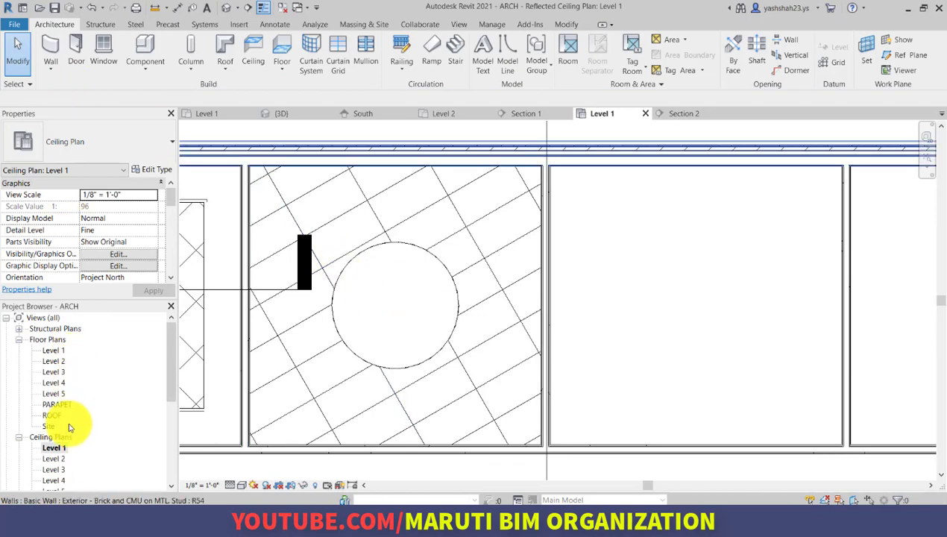
left_click(49, 47)
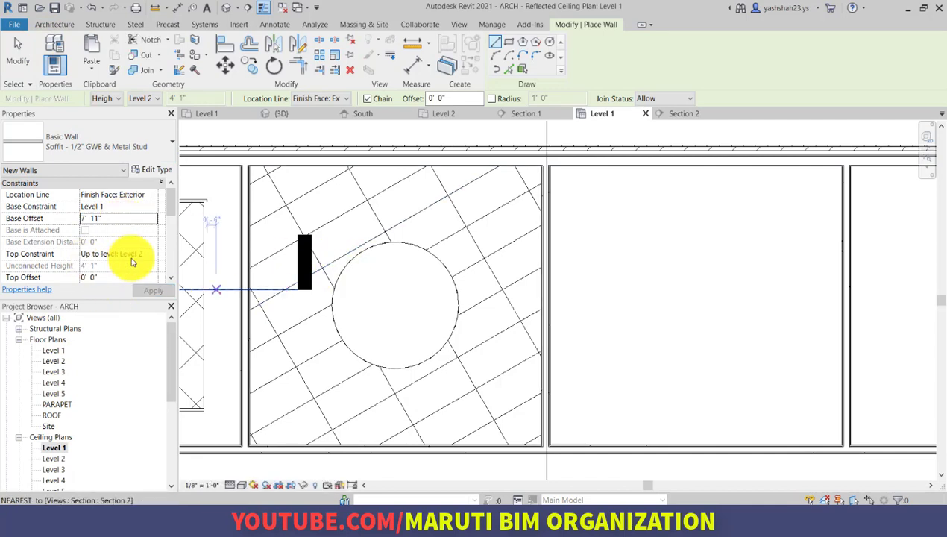
scroll(352, 323, "up", 3)
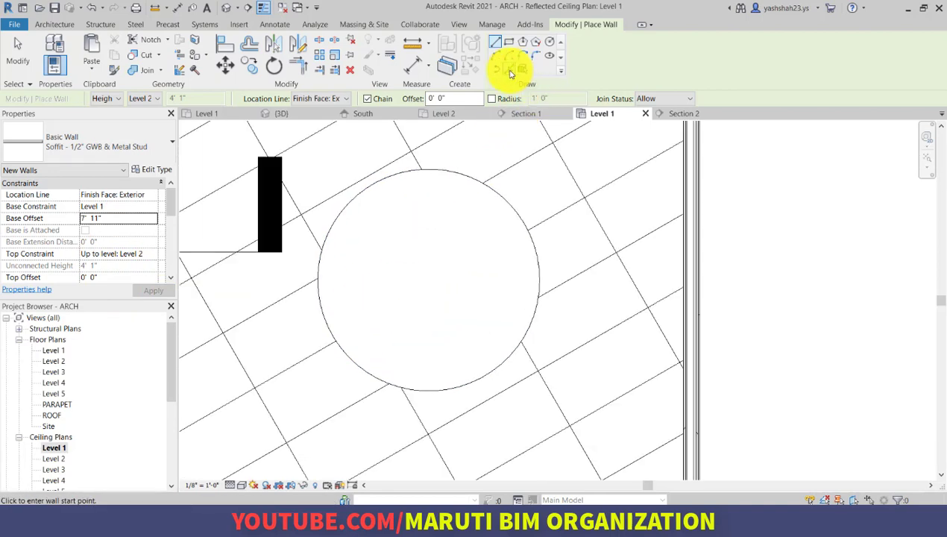
left_click(510, 69)
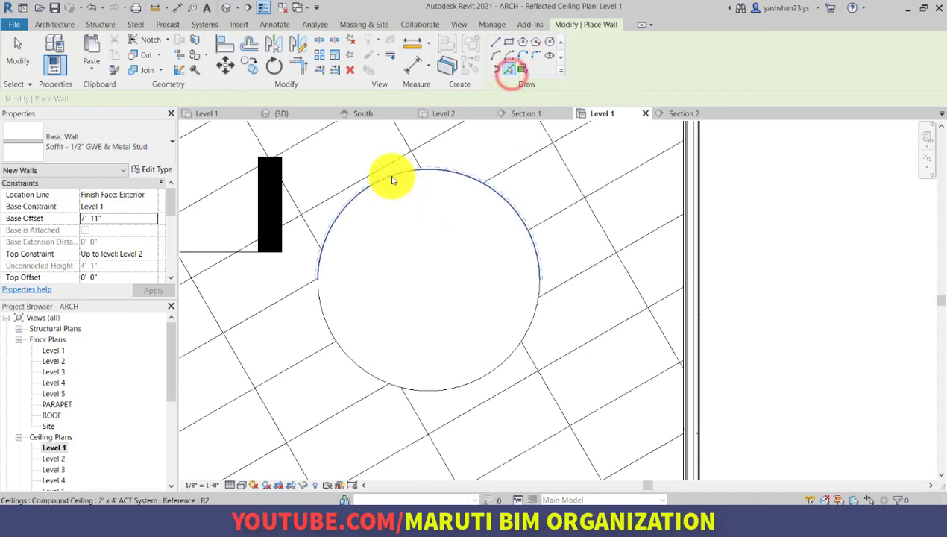
left_click(380, 183)
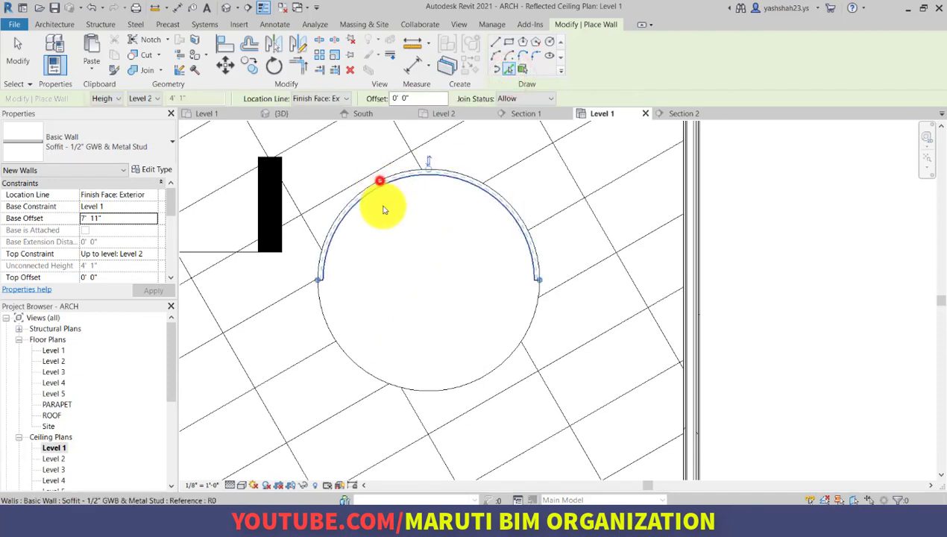
left_click(328, 331)
scroll(431, 275, "down", 2)
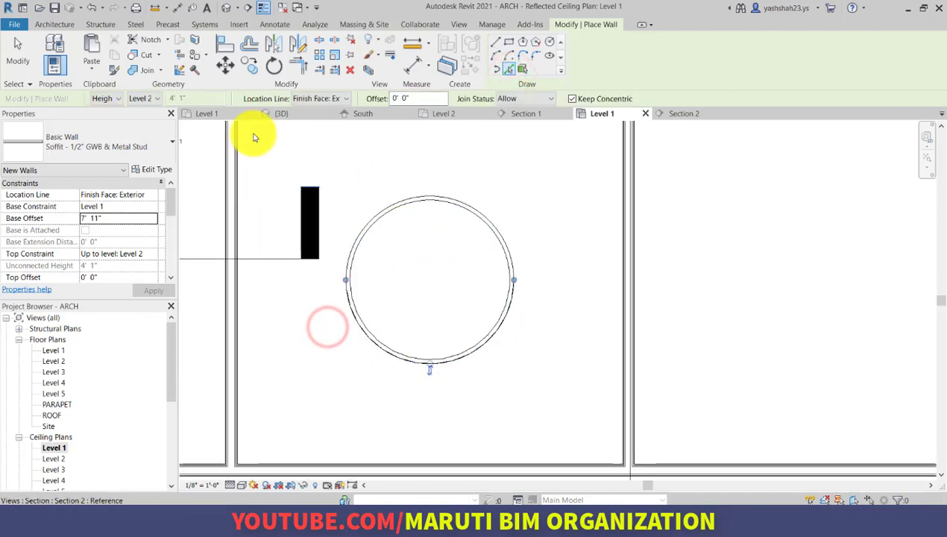
scroll(397, 302, "down", 5)
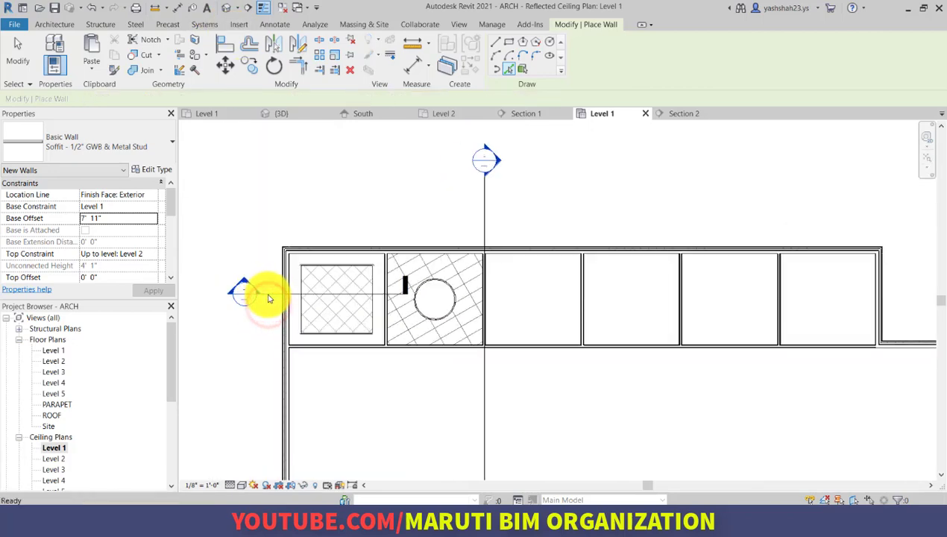
key("Escape")
Extend the horizontal section line and its crop extent past the room with the circular opening, and open its section view
left_click(263, 292)
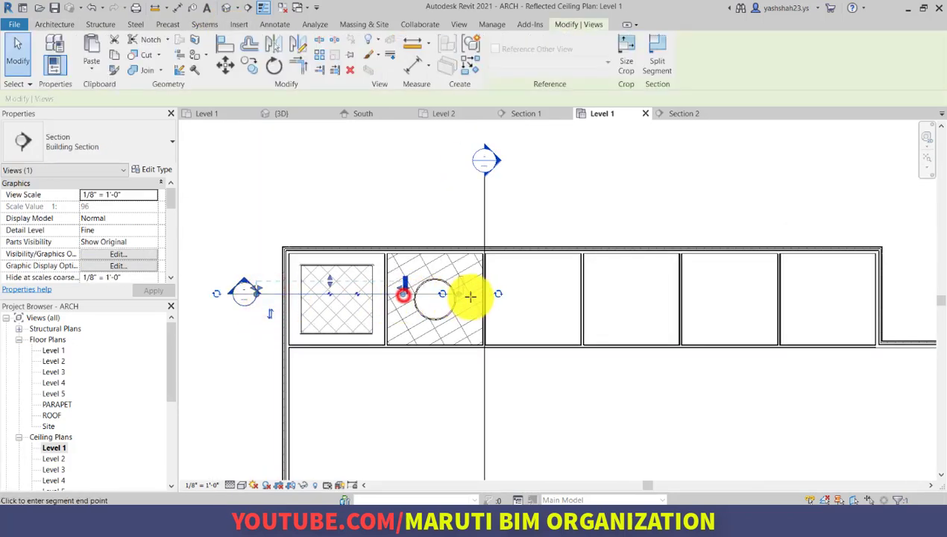
left_click_drag(470, 296, 502, 299)
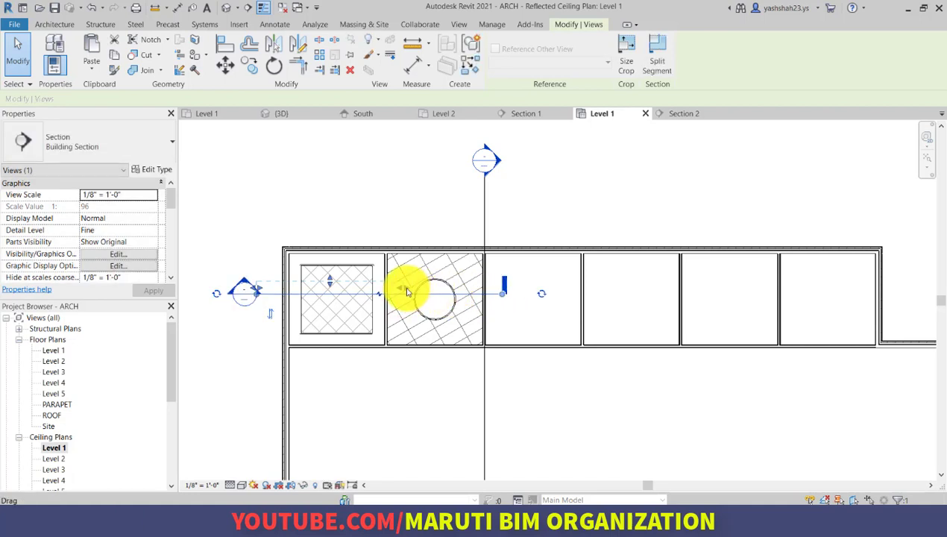
left_click_drag(407, 287, 495, 290)
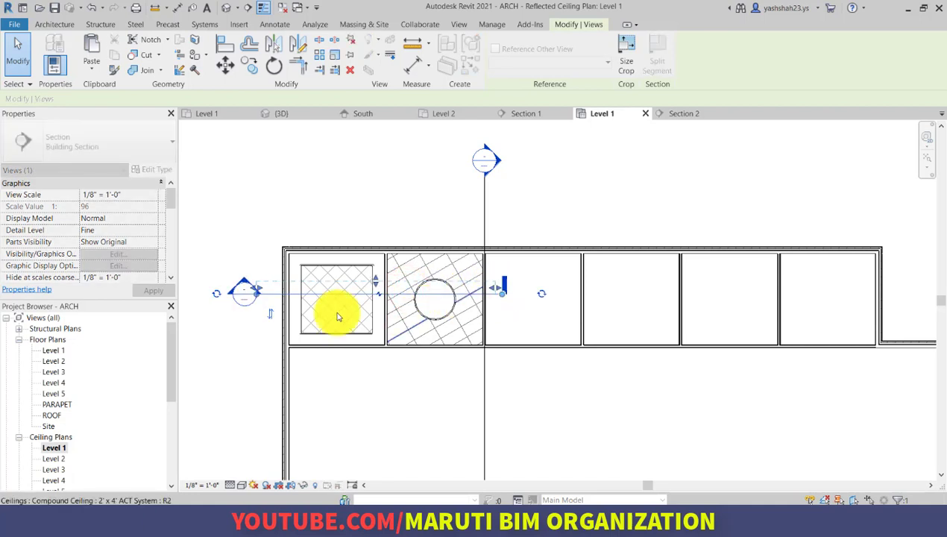
right_click(203, 345)
left_click(261, 130)
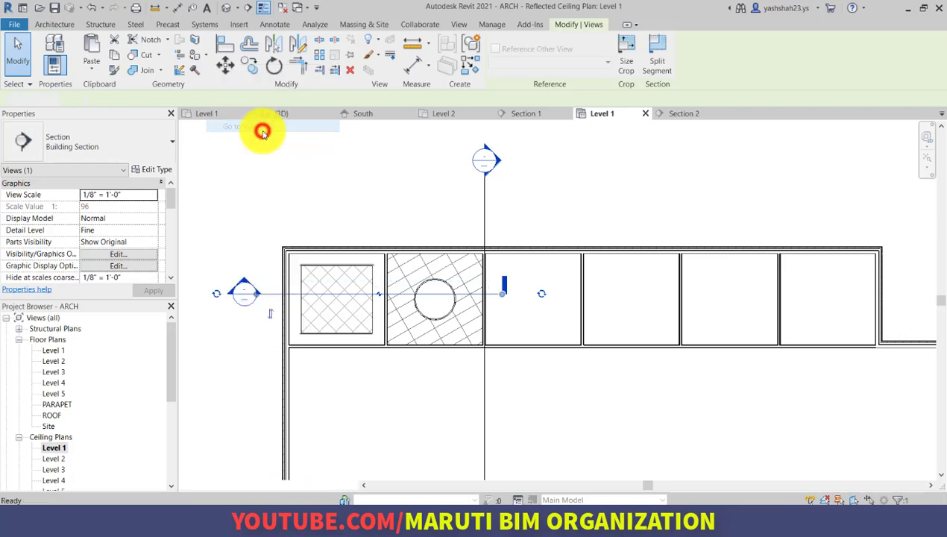
Set the height offset of the 2' x 4' ACT ceiling around the circular soffit to 8' 0"
scroll(461, 294, "up", 2)
scroll(461, 295, "up", 3)
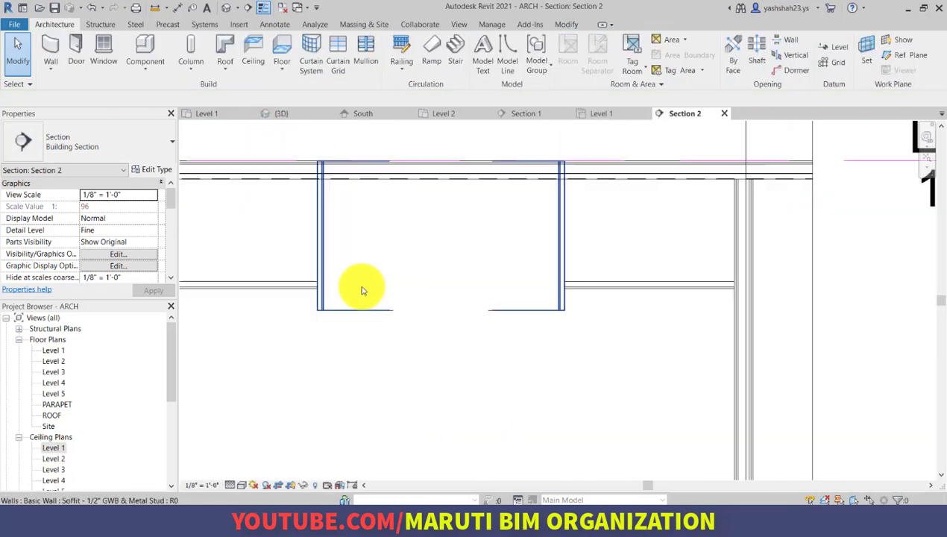
scroll(365, 298, "down", 3)
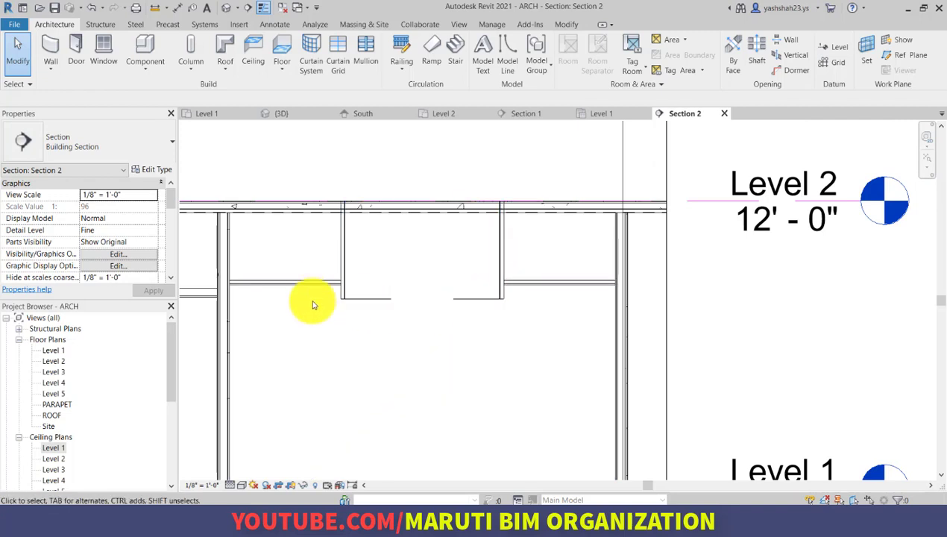
left_click(311, 283)
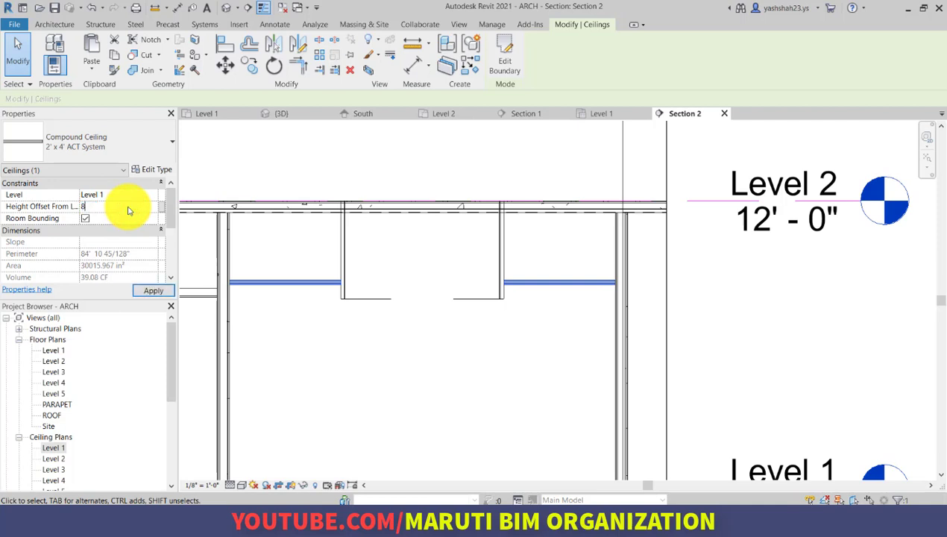
key("Return")
scroll(380, 311, "down", 4)
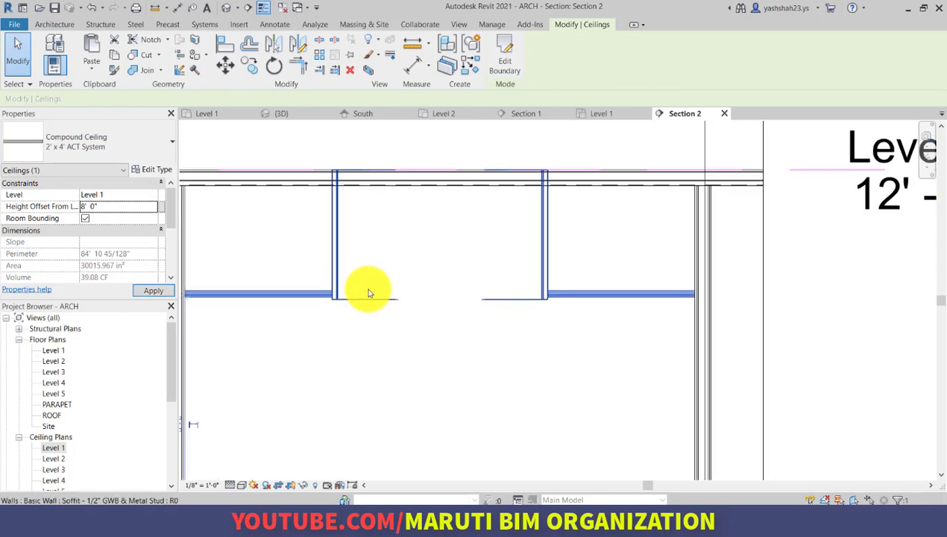
scroll(411, 272, "down", 1)
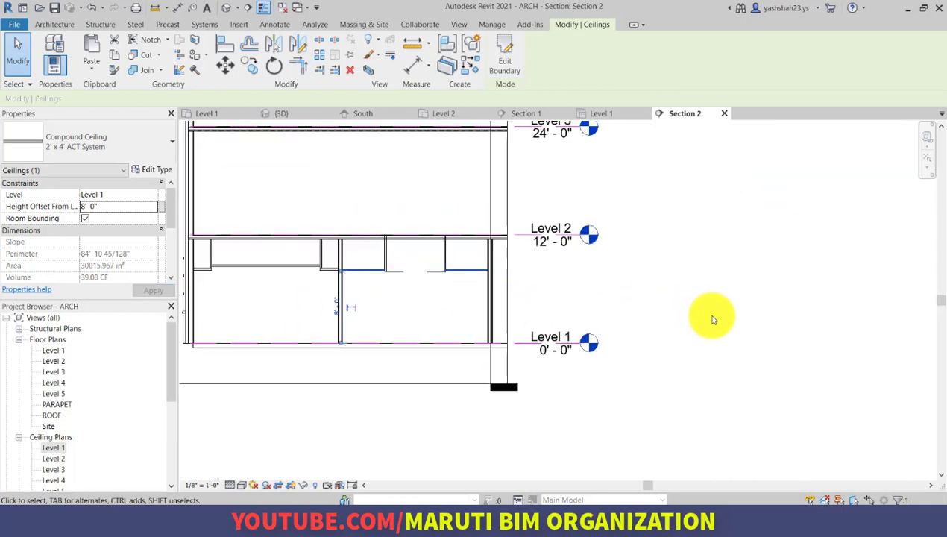
scroll(391, 238, "up", 5)
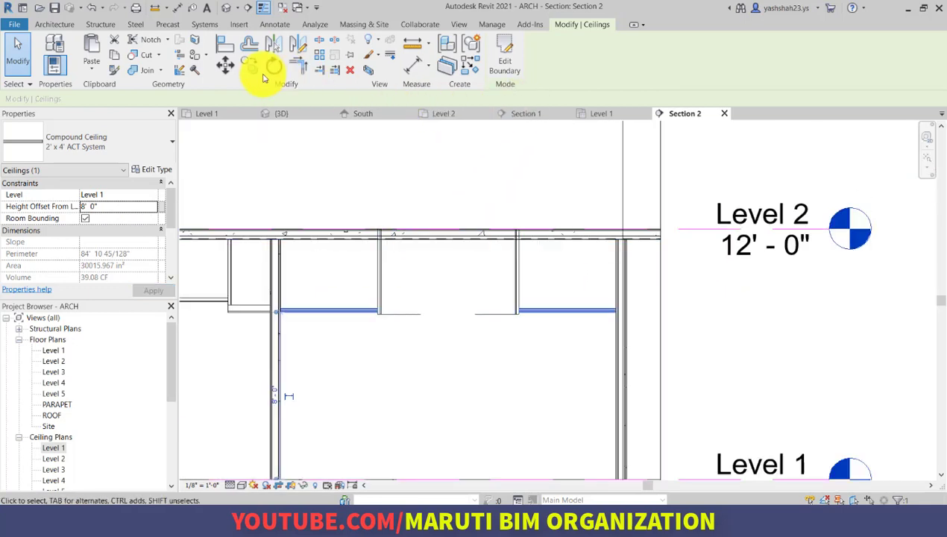
Join the circular soffit wall with the Level 2 floor slab above it
left_click(149, 70)
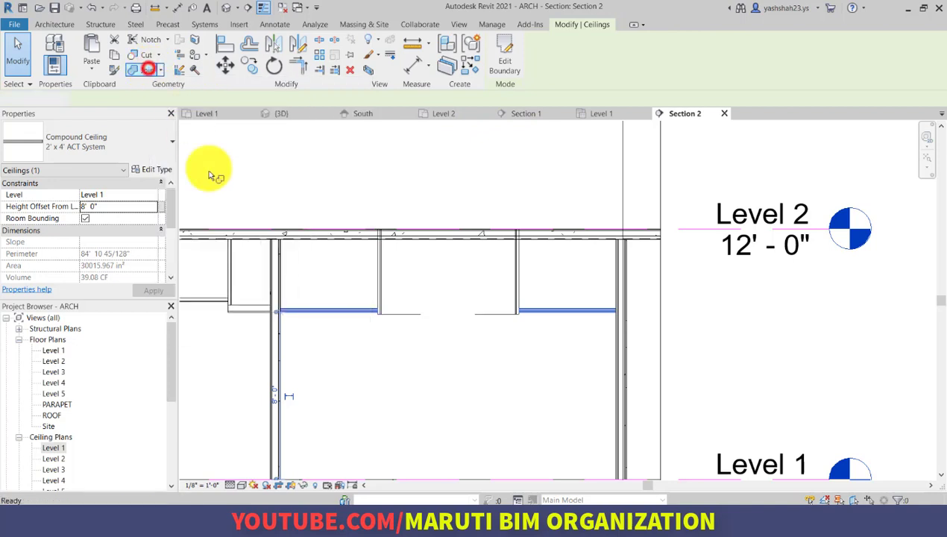
left_click(379, 262)
left_click(357, 240)
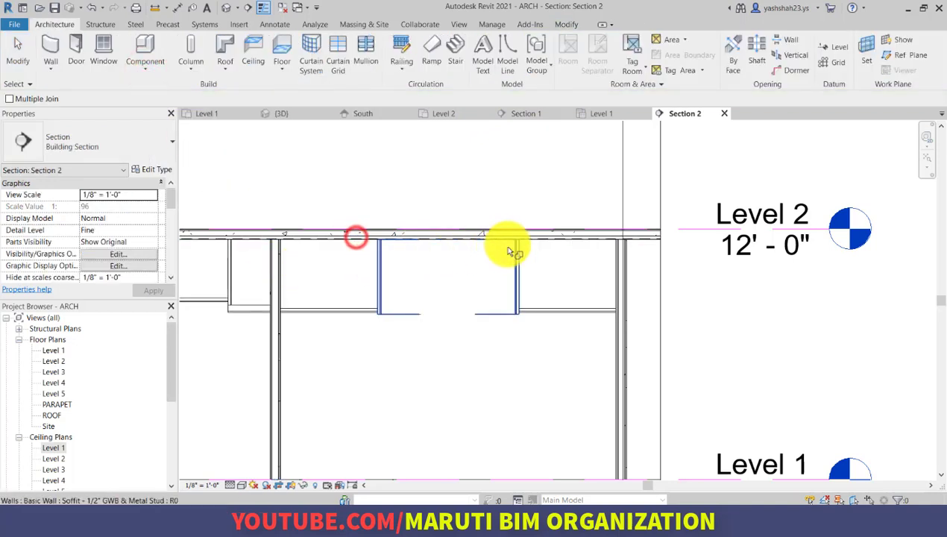
scroll(512, 246, "up", 5)
scroll(553, 317, "down", 1)
scroll(470, 259, "down", 4)
scroll(438, 252, "down", 4)
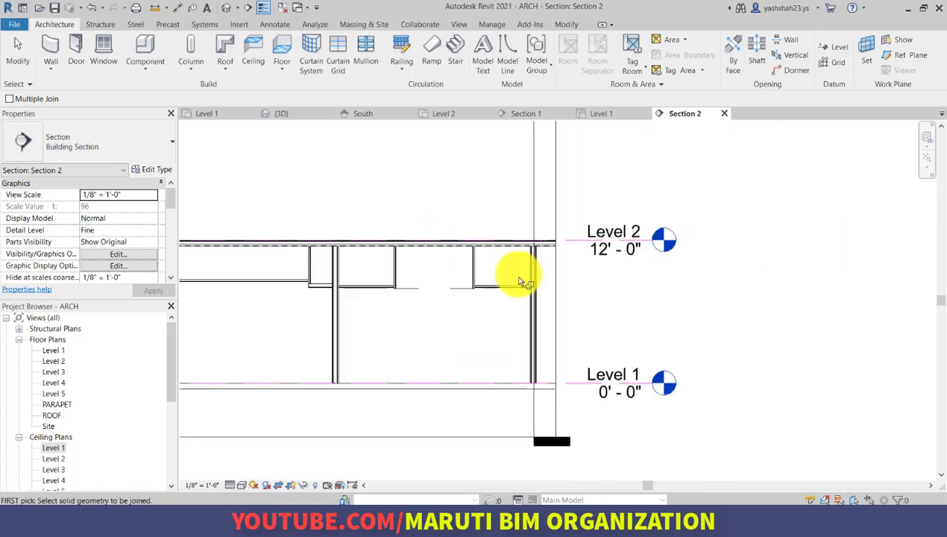
scroll(445, 305, "up", 3)
key("Escape")
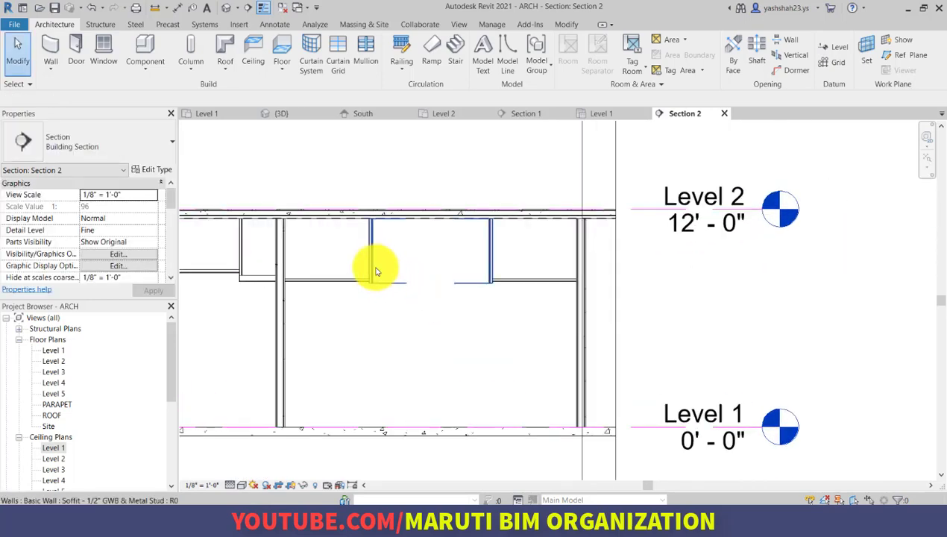
In the Level 1 ceiling plan, place an automatic 2' x 2' ACT System ceiling at 8' 6" inside the circular soffit
double_click(54, 447)
scroll(484, 298, "up", 5)
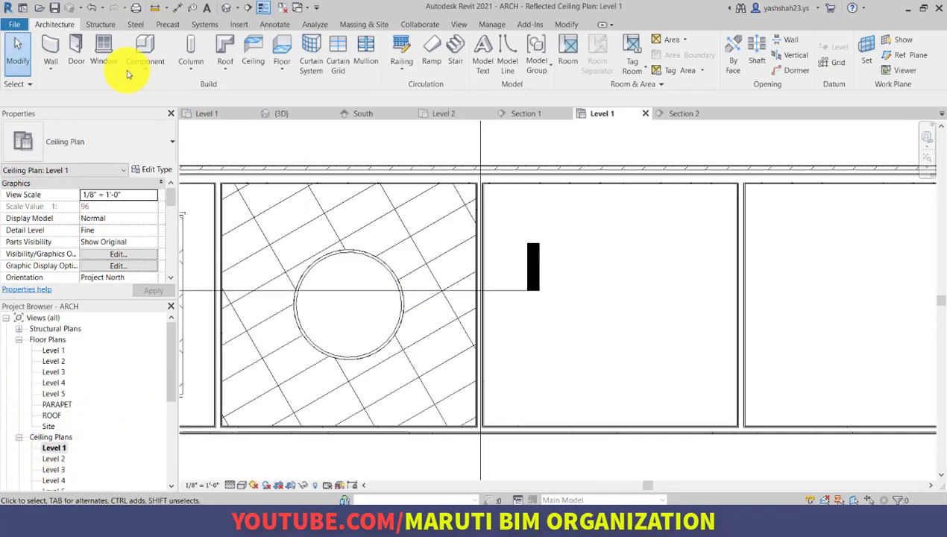
left_click(254, 61)
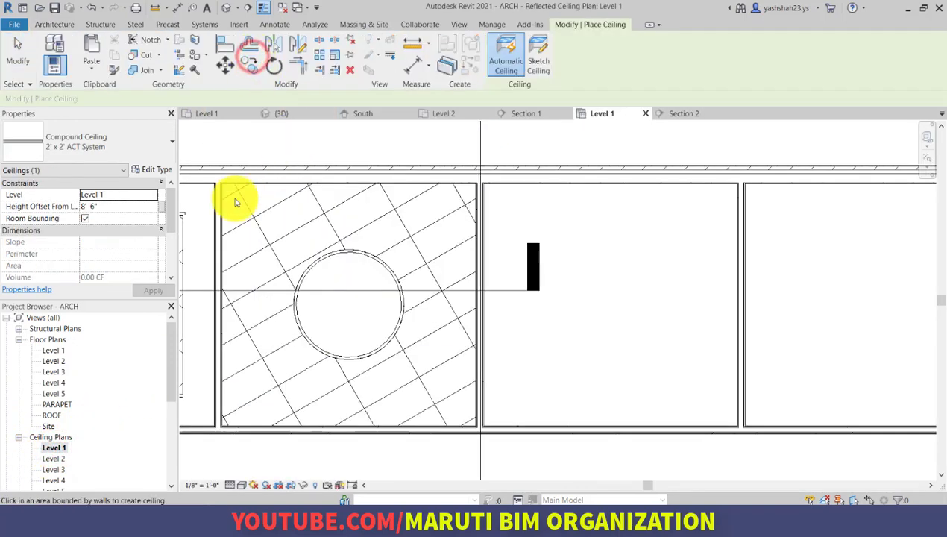
left_click(355, 325)
key("Escape")
key("Escape")
Change the ceiling inside the circular soffit to the GWB on Mtl. Stud type
left_click(355, 324)
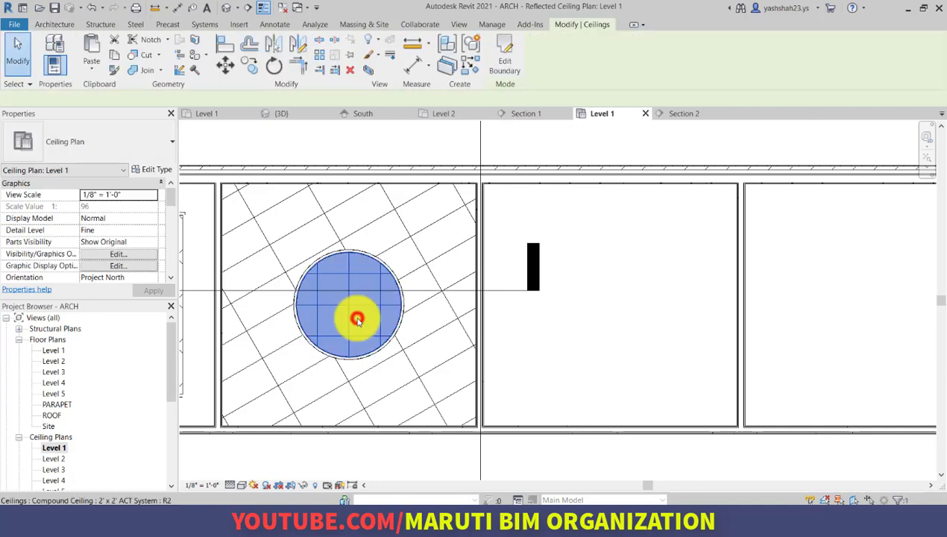
left_click(75, 146)
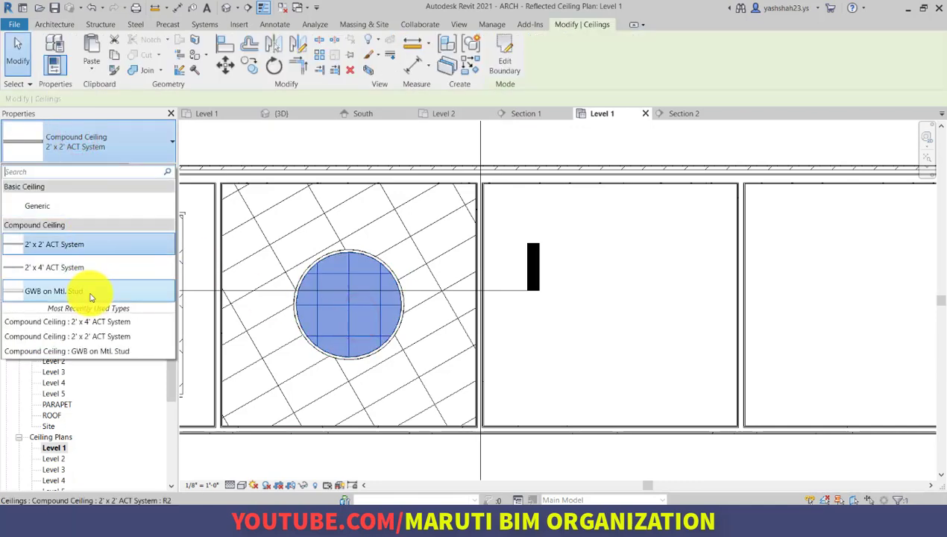
left_click(90, 292)
key("Escape")
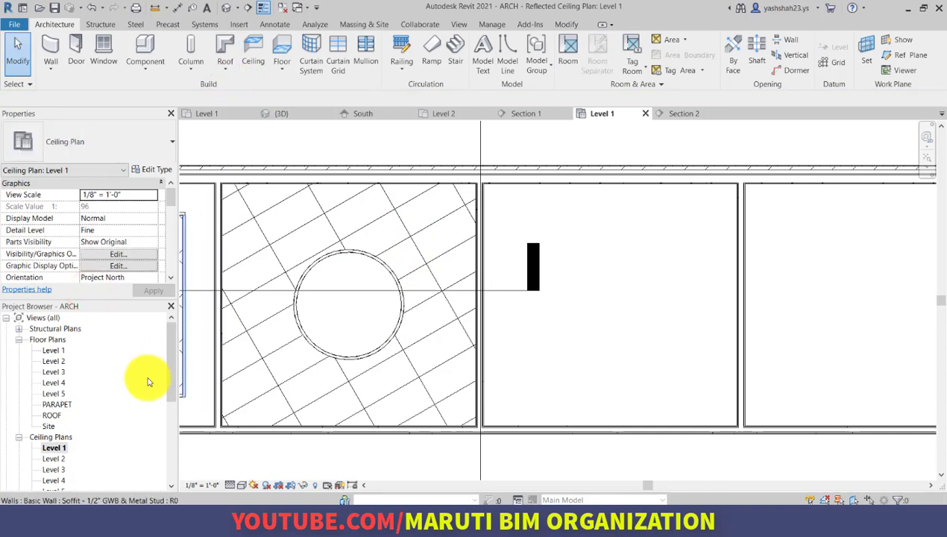
Go to the Section 2 view from its section line and examine the GWB ceiling inside the circular soffit
scroll(603, 296, "down", 3)
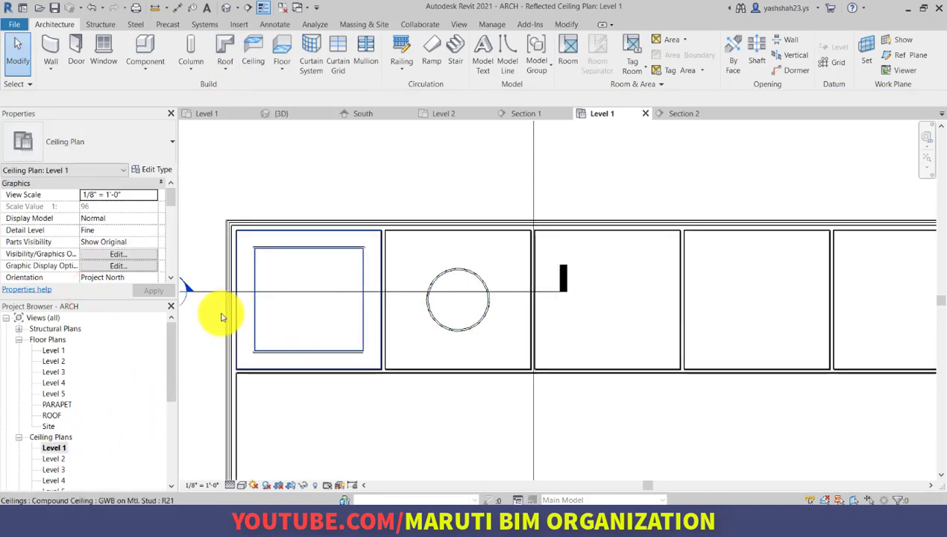
left_click(213, 297)
right_click(213, 297)
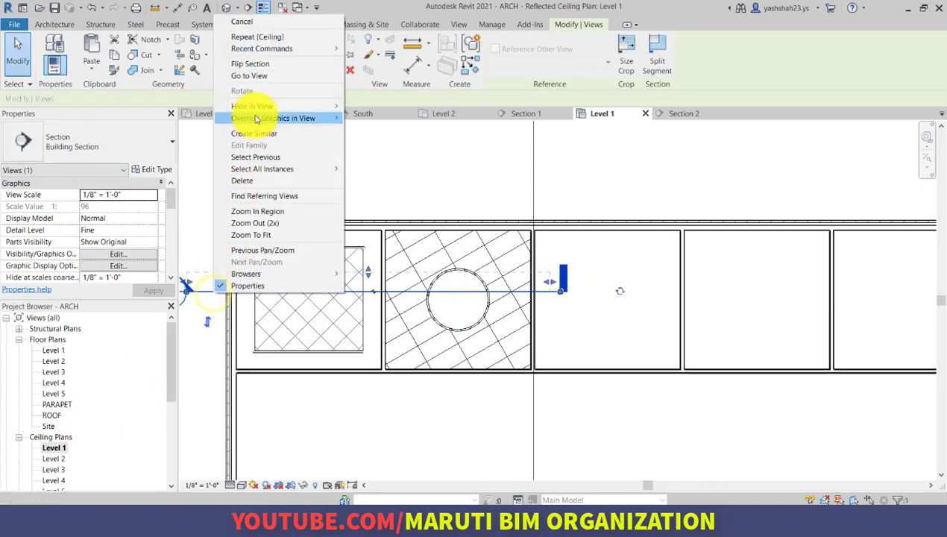
left_click(253, 76)
scroll(431, 261, "up", 4)
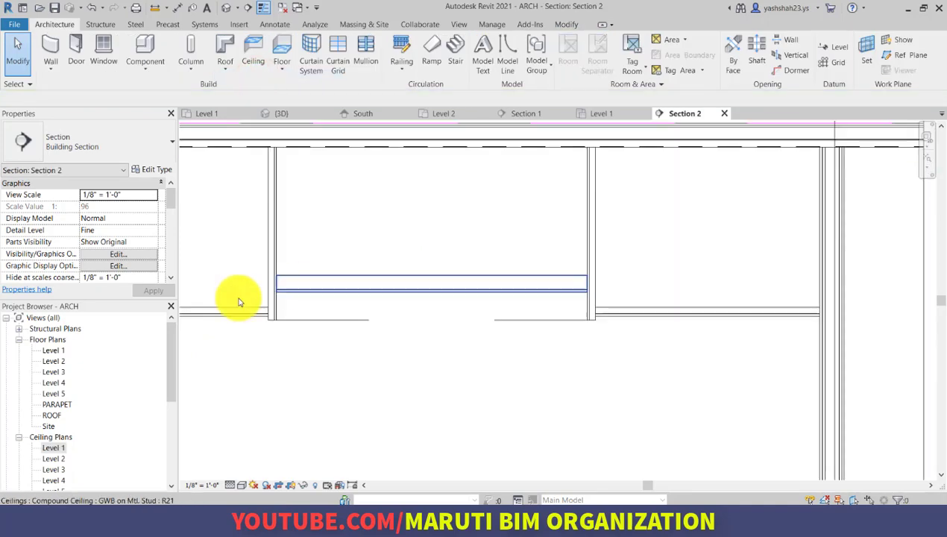
scroll(477, 261, "down", 5)
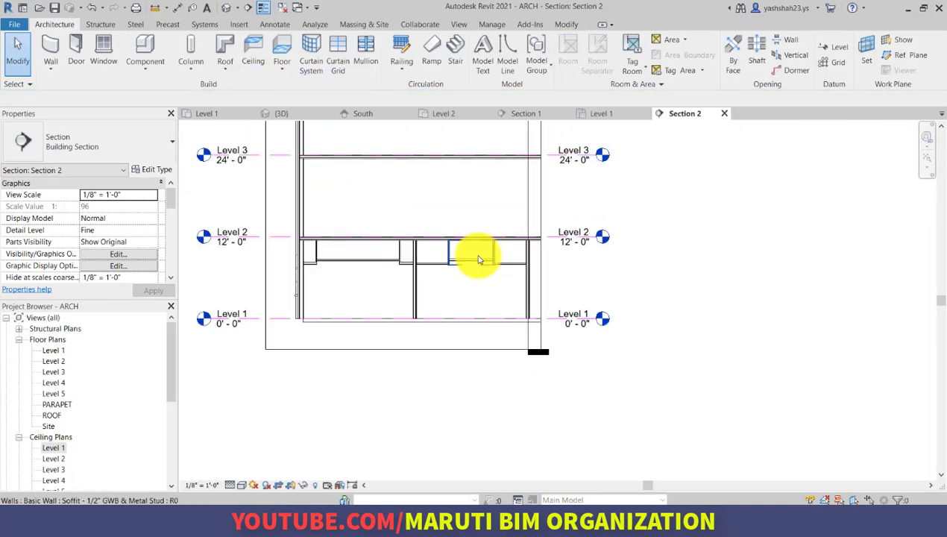
Return to the Level 1 ceiling plan and look over the ceilings of the first two rooms
double_click(54, 448)
scroll(412, 269, "down", 3)
scroll(415, 273, "up", 4)
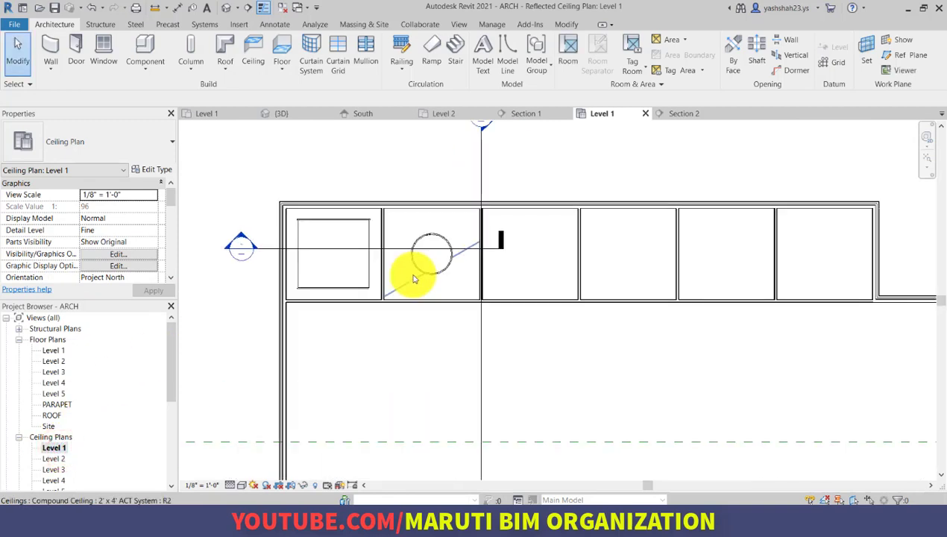
Open the default 3D view and temporarily hide the exterior brick wall in front of the Level 1 rooms
left_click(228, 7)
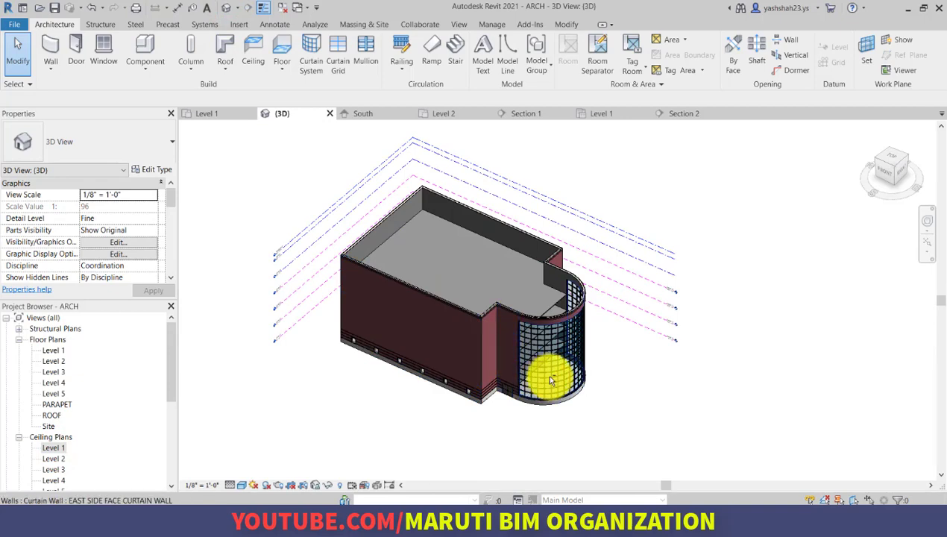
middle_click_drag(556, 370, 550, 332, "shift")
scroll(418, 344, "up", 6)
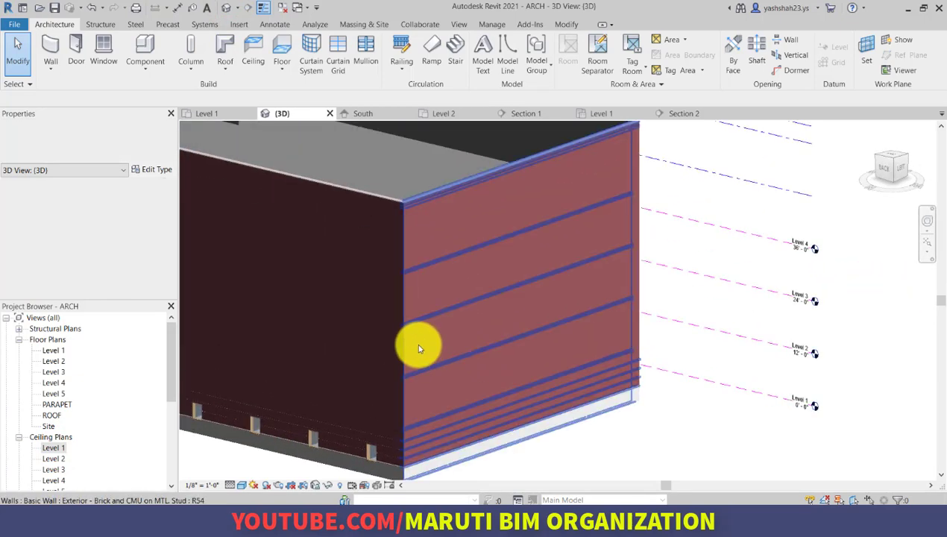
left_click(353, 295)
scroll(491, 264, "down", 3)
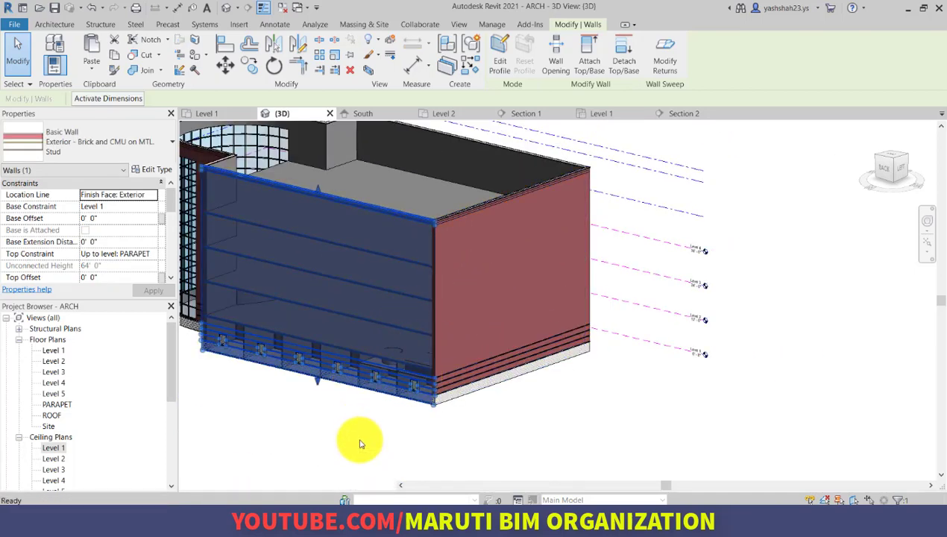
key("h")
key("h")
Inspect the soffit and the 2' x 2' ACT System ceiling in the corner room from below in 3D
middle_click_drag(407, 452, 590, 310, "shift")
scroll(560, 353, "up", 5)
scroll(575, 306, "up", 8)
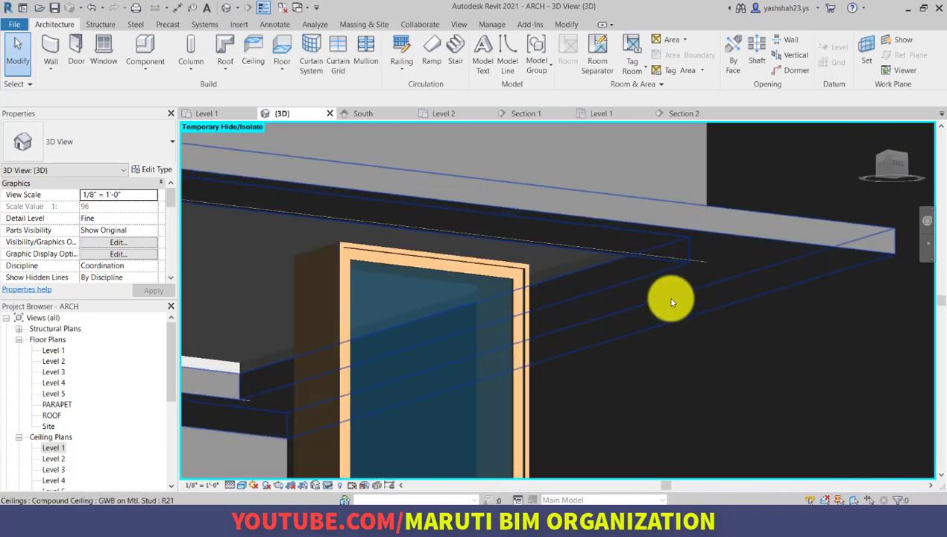
middle_click_drag(672, 302, 736, 243, "shift")
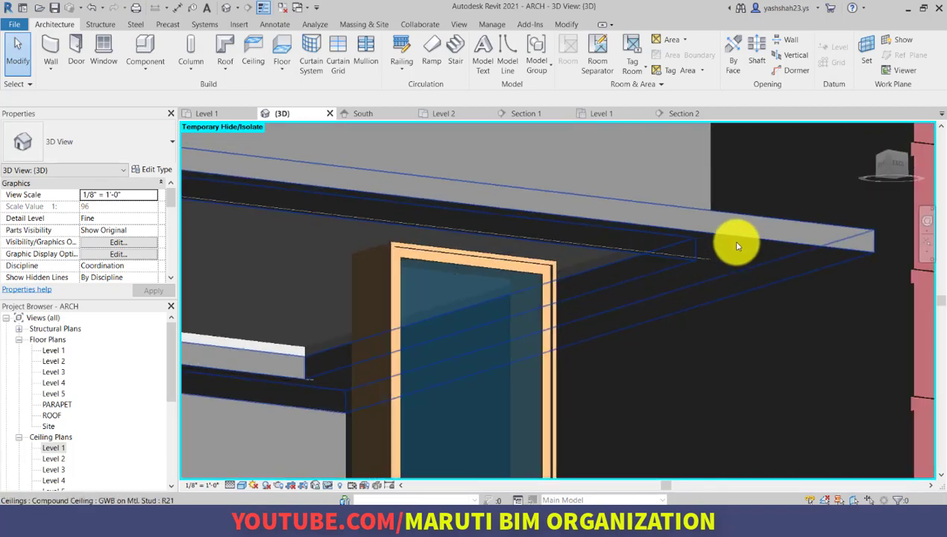
left_click(735, 243)
key("Escape")
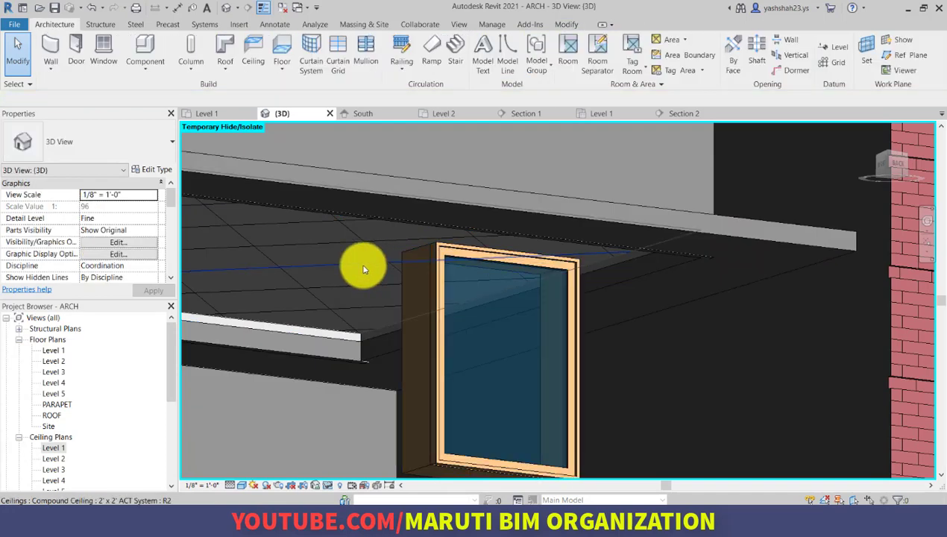
left_click(306, 255)
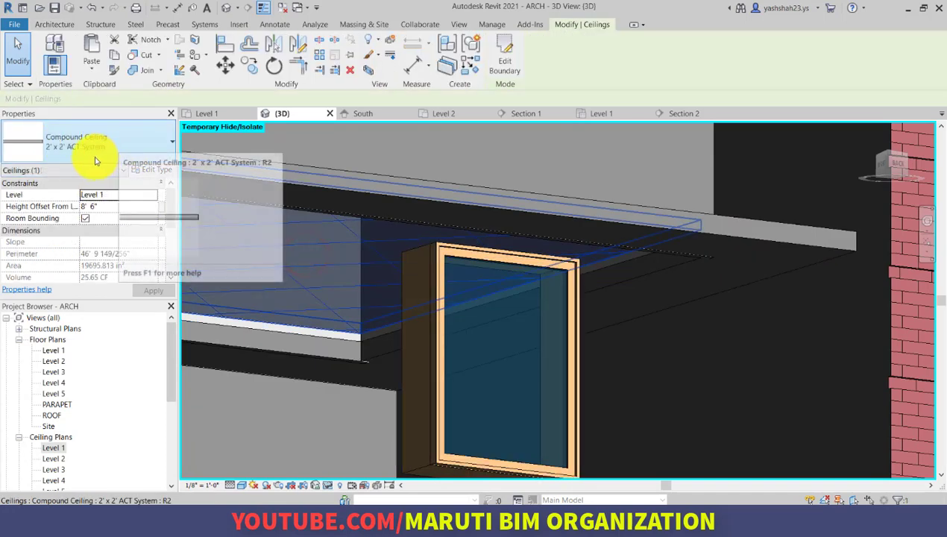
scroll(597, 254, "down", 5)
key("Escape")
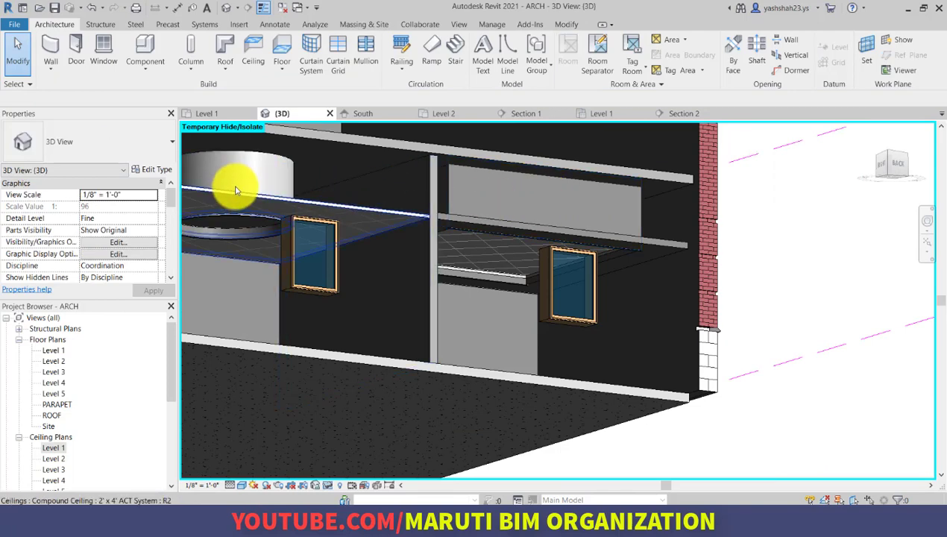
Examine the 2' x 4' ACT System ceiling and circular soffit in the second room in 3D
middle_click_drag(324, 261, 481, 316)
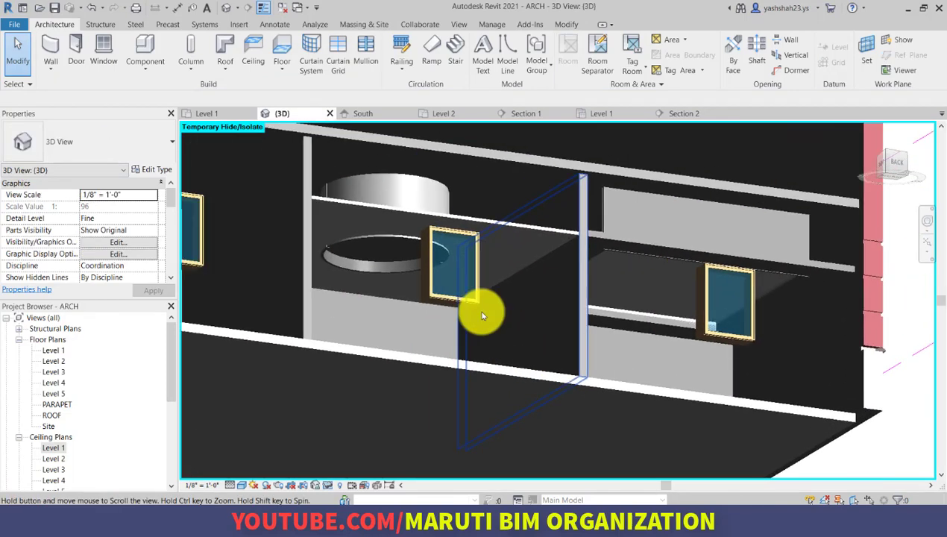
scroll(513, 247, "up", 3)
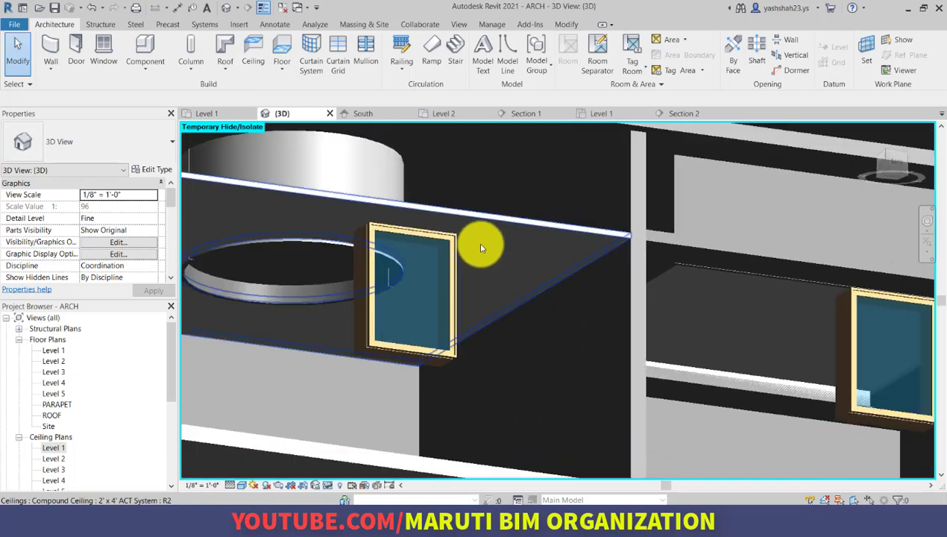
left_click(482, 246)
scroll(481, 242, "down", 2)
scroll(481, 242, "down", 3)
left_click(550, 332)
middle_click_drag(550, 333, 570, 344, "shift")
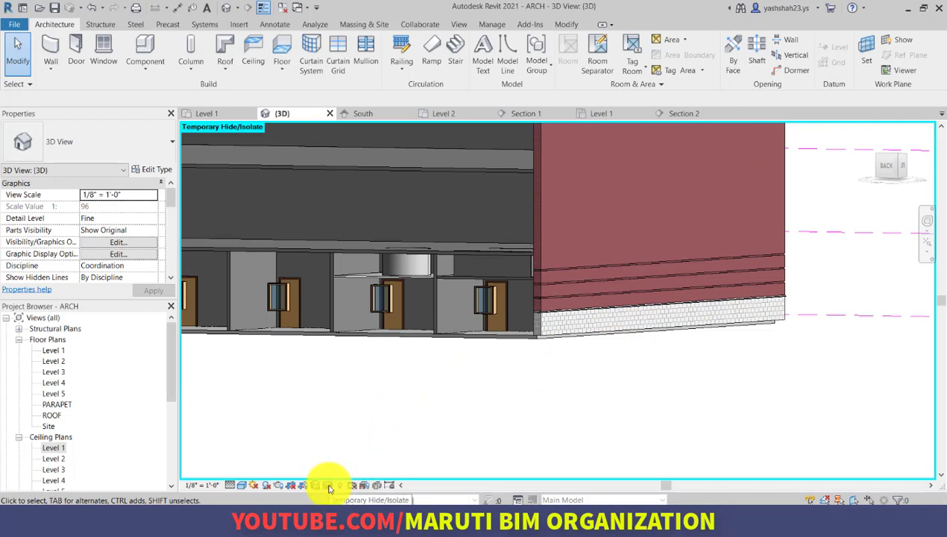
Reset the temporary hide/isolate in the 3D view and review the whole building from several sides
left_click(329, 486)
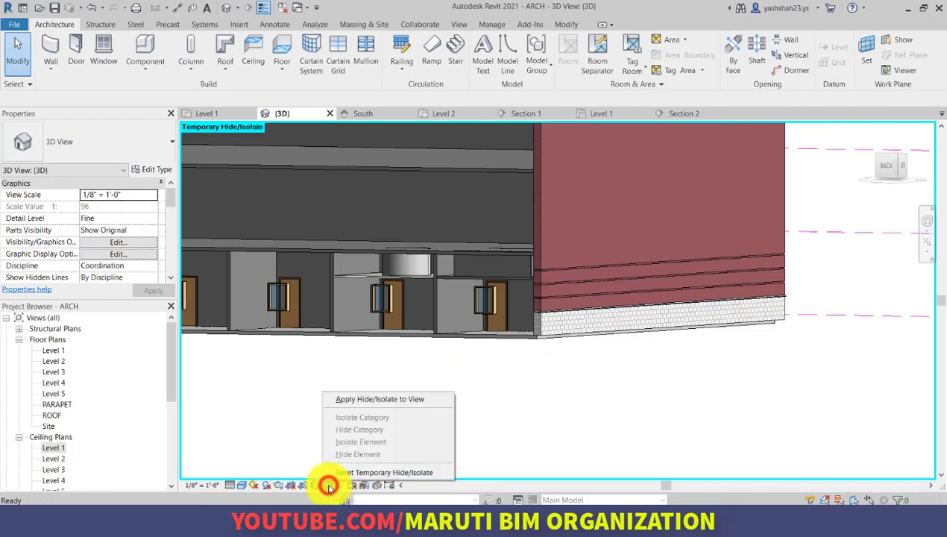
left_click(378, 473)
scroll(411, 364, "down", 5)
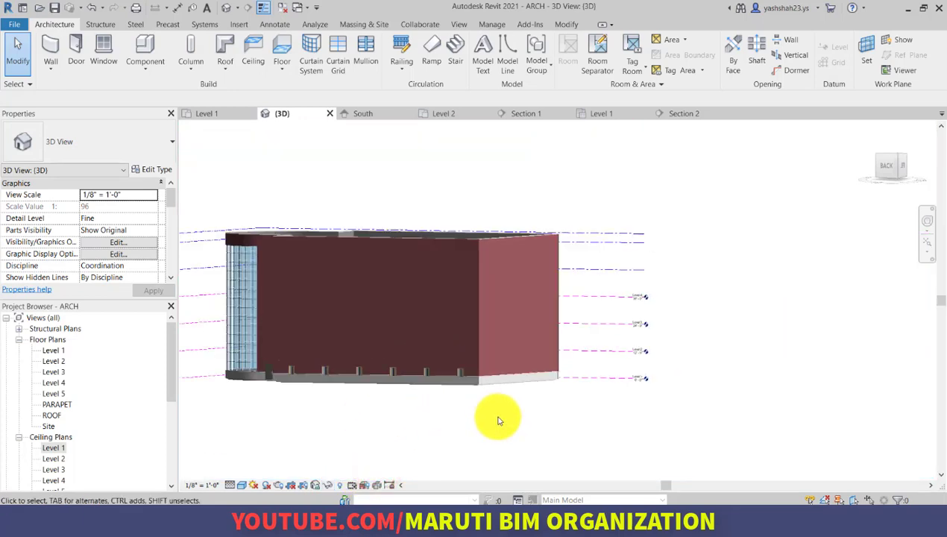
middle_click_drag(499, 420, 458, 449, "shift")
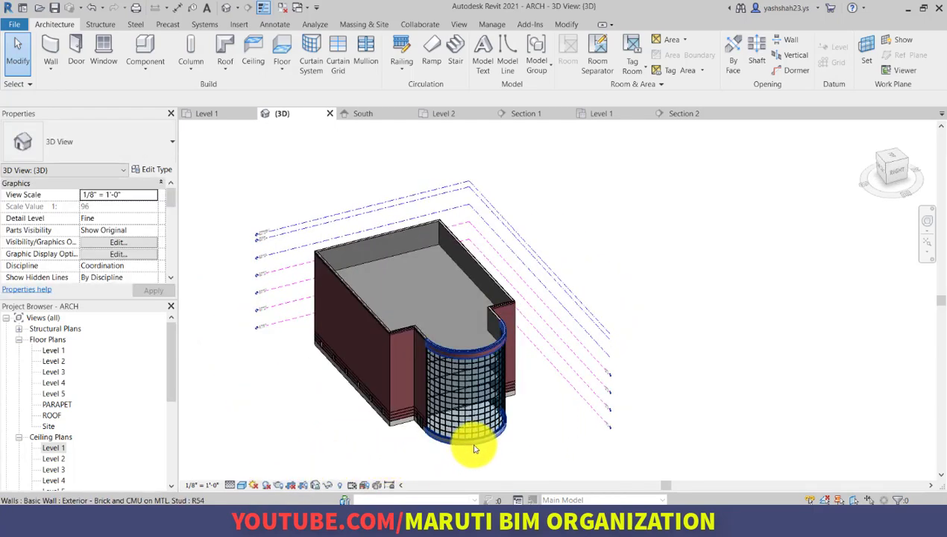
middle_click_drag(356, 436, 595, 424, "shift")
scroll(408, 427, "up", 2)
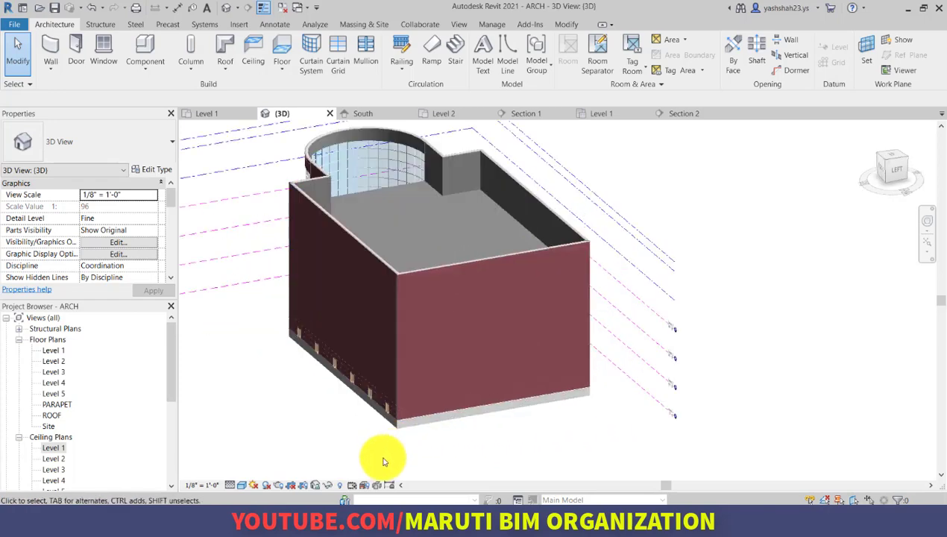